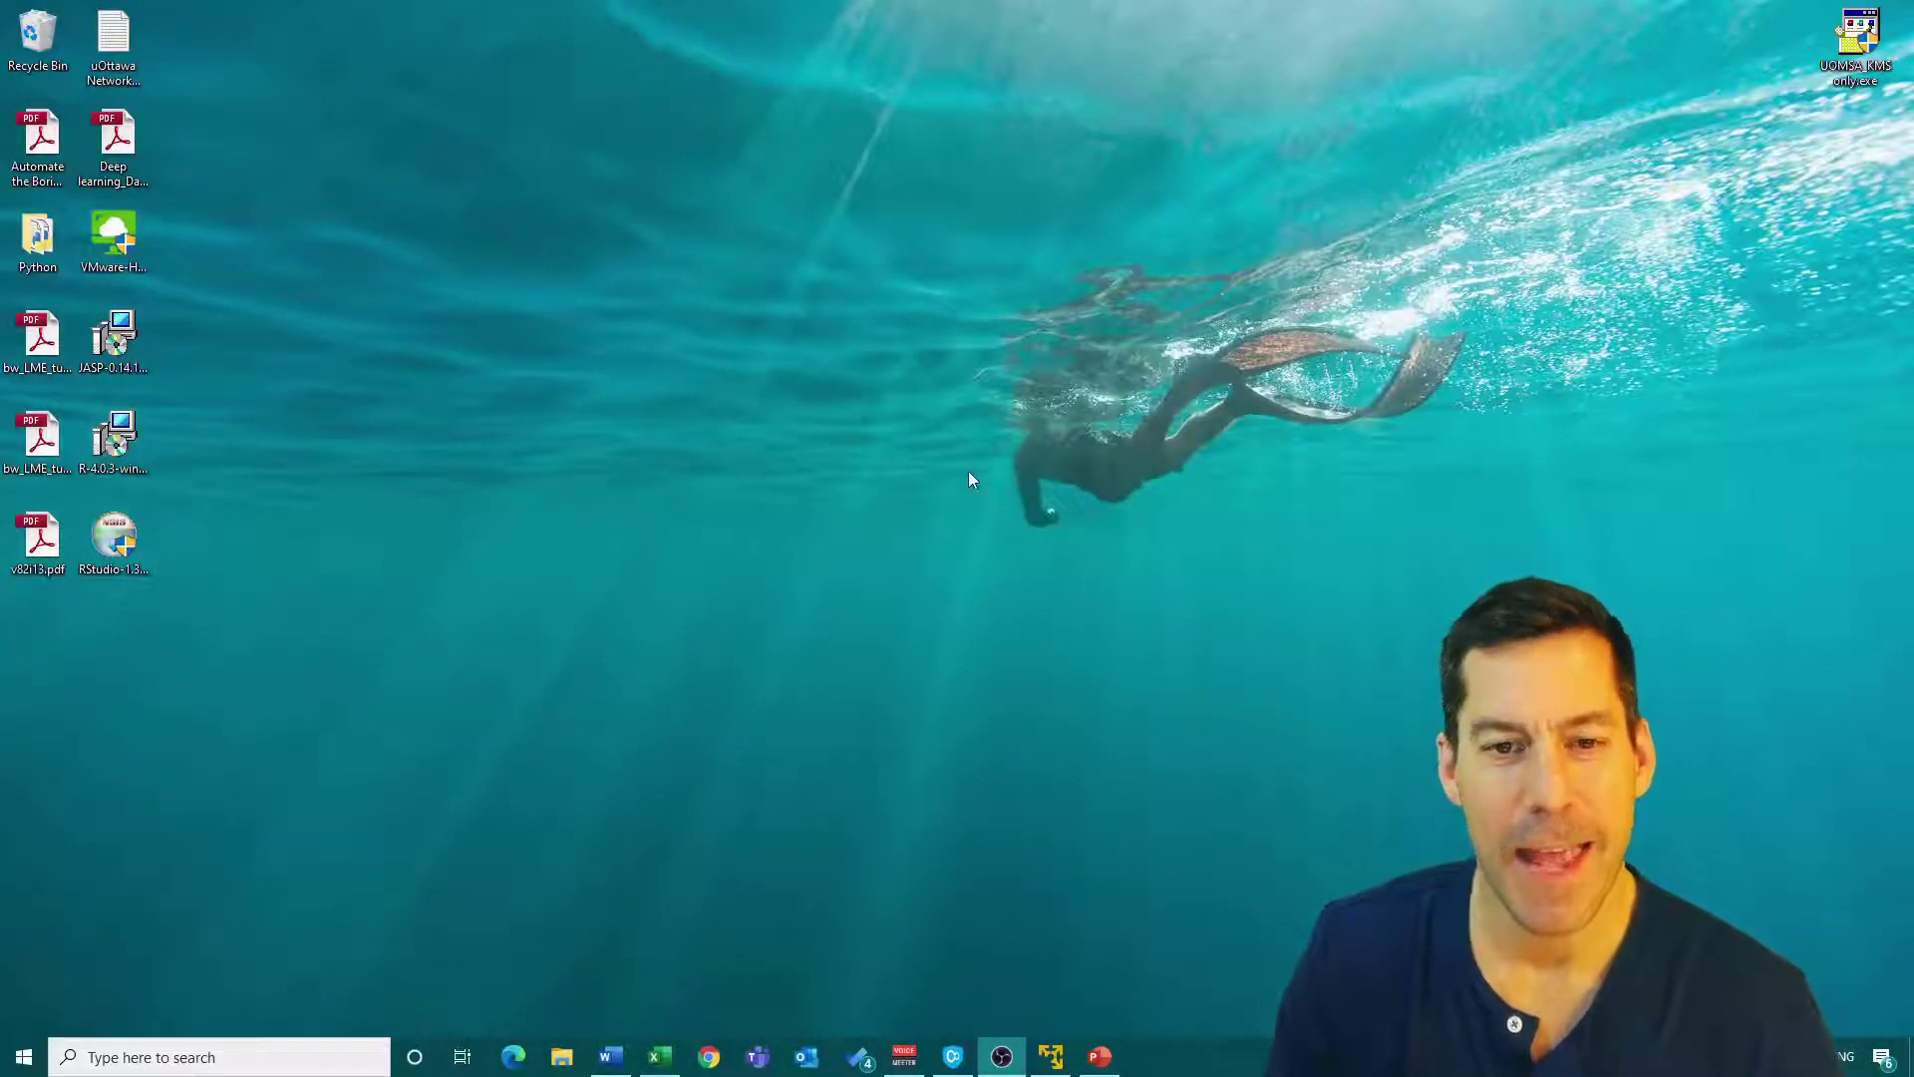
- In the browser, run a Google search for 'jasp'
click(719, 1058)
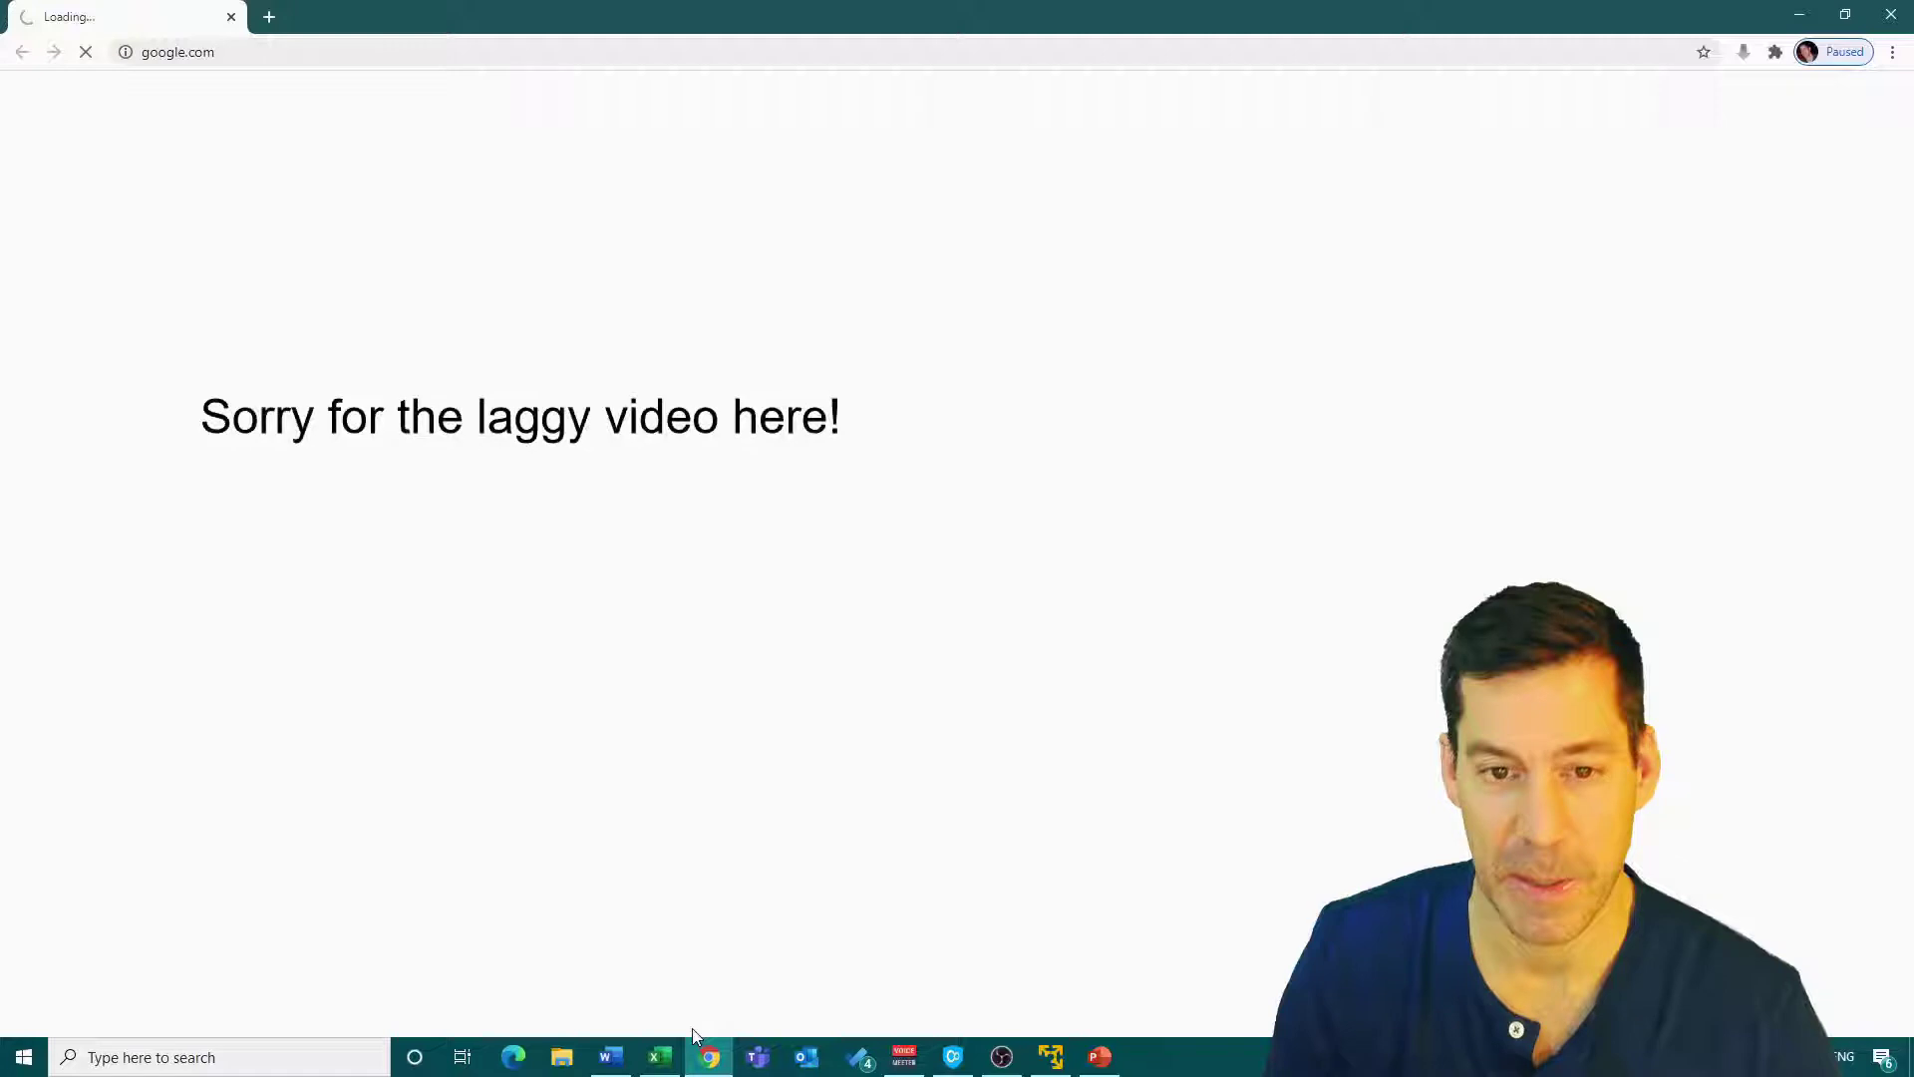
text(jasp)
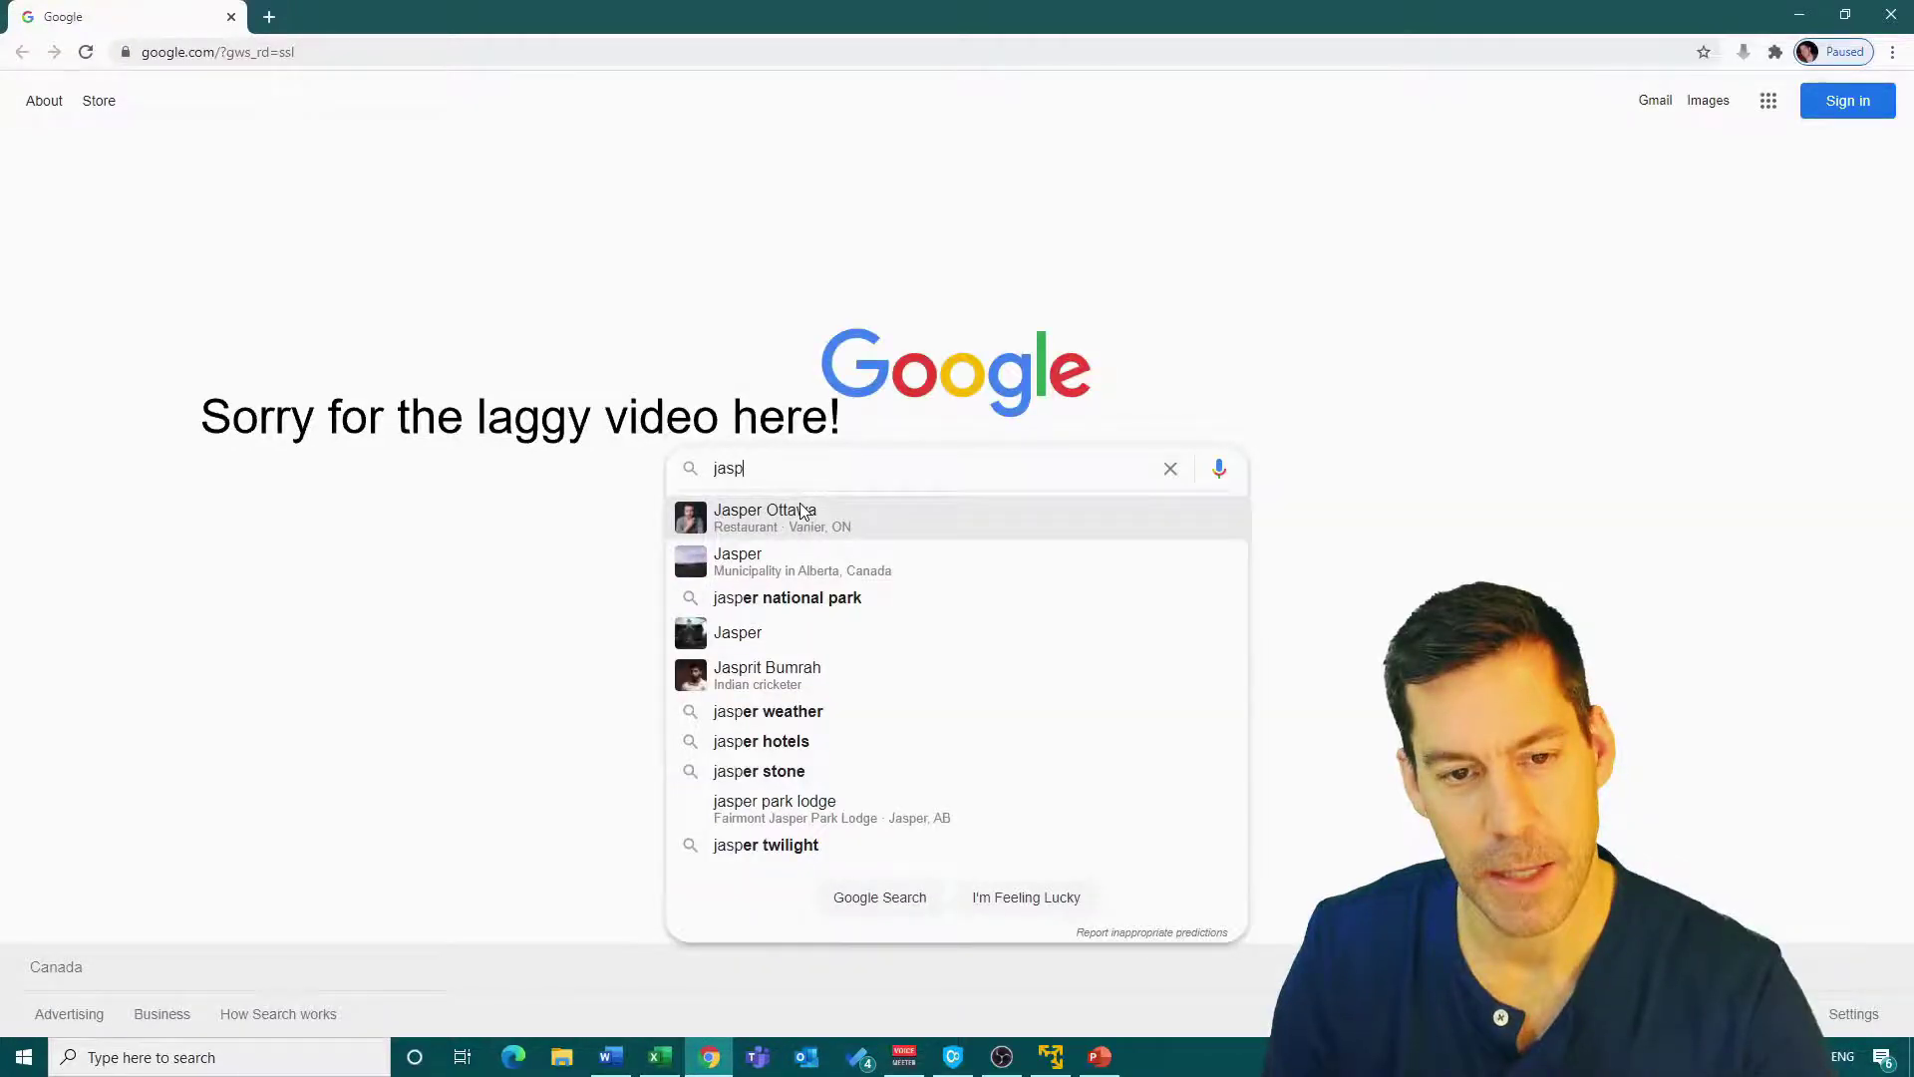
key(Return)
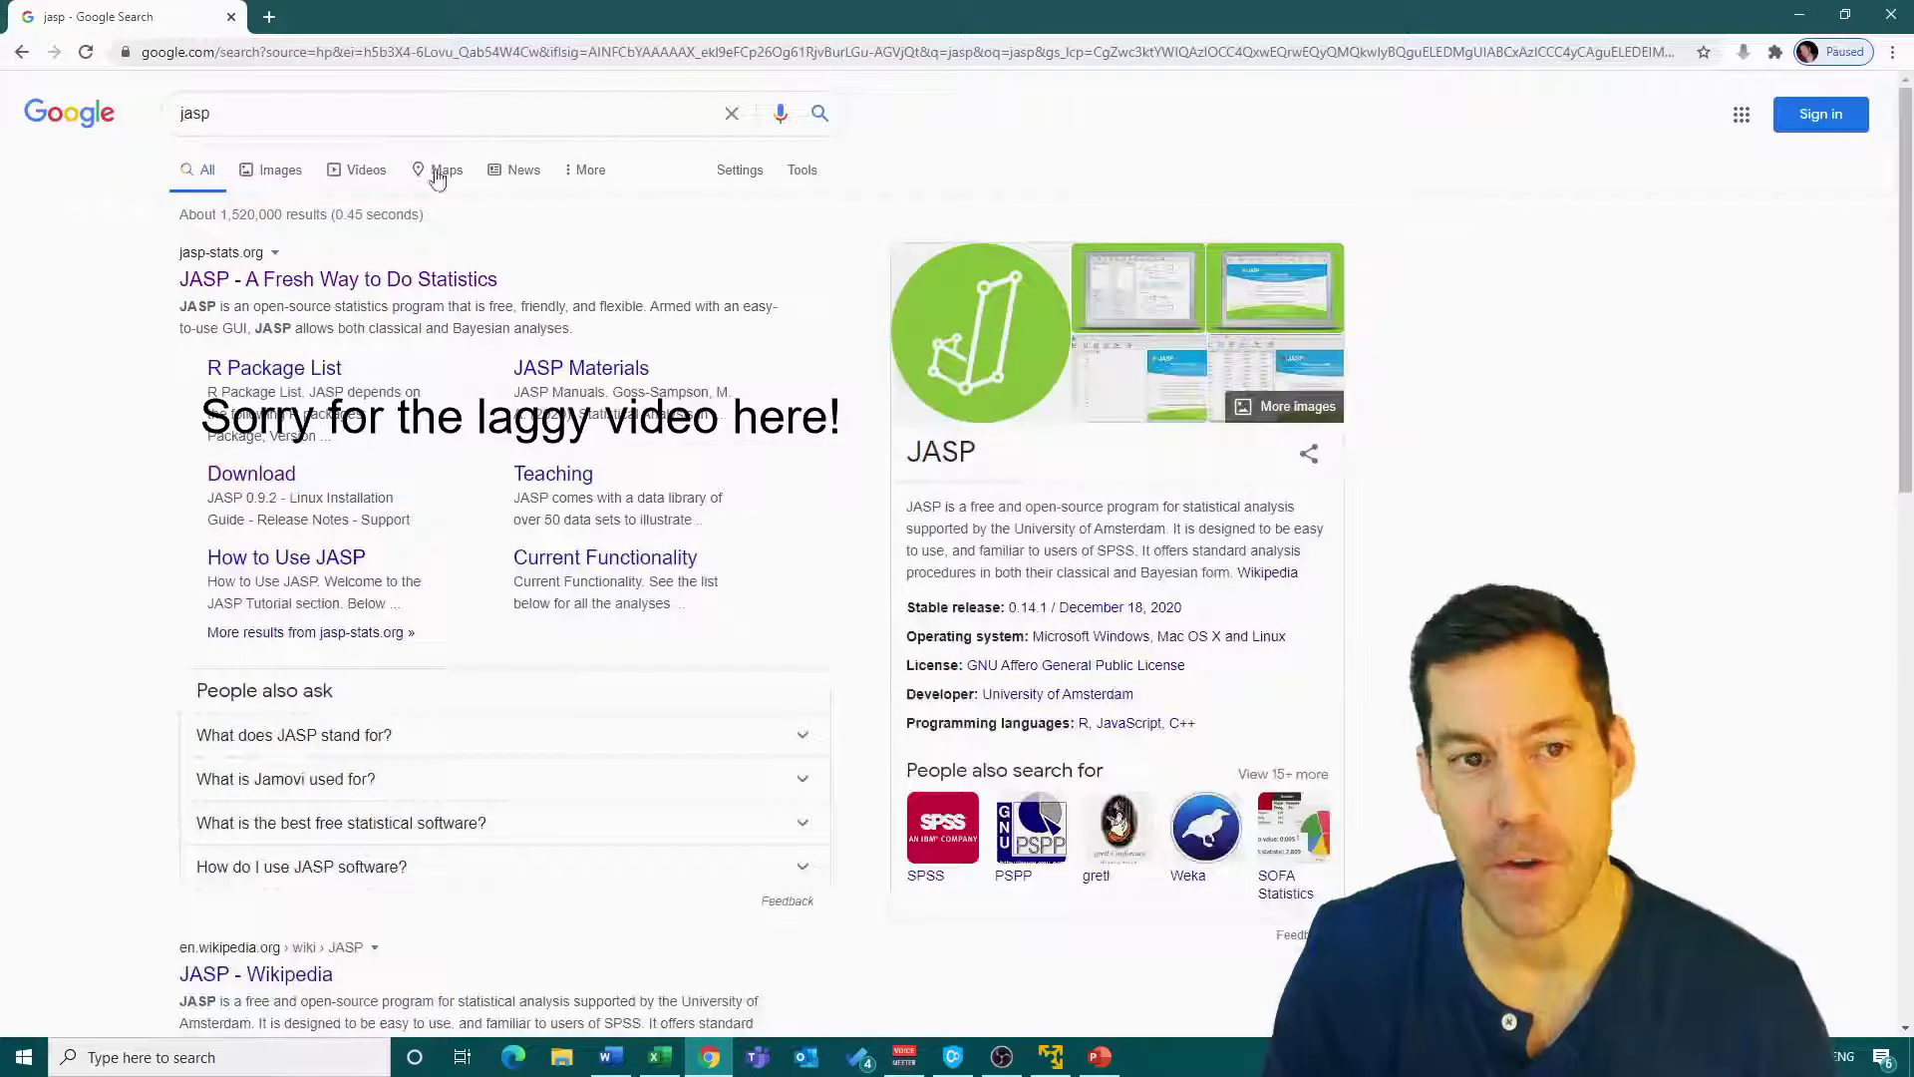
- Go from the JASP search result to the Download JASP page showing version 0.14.1 options
click(412, 289)
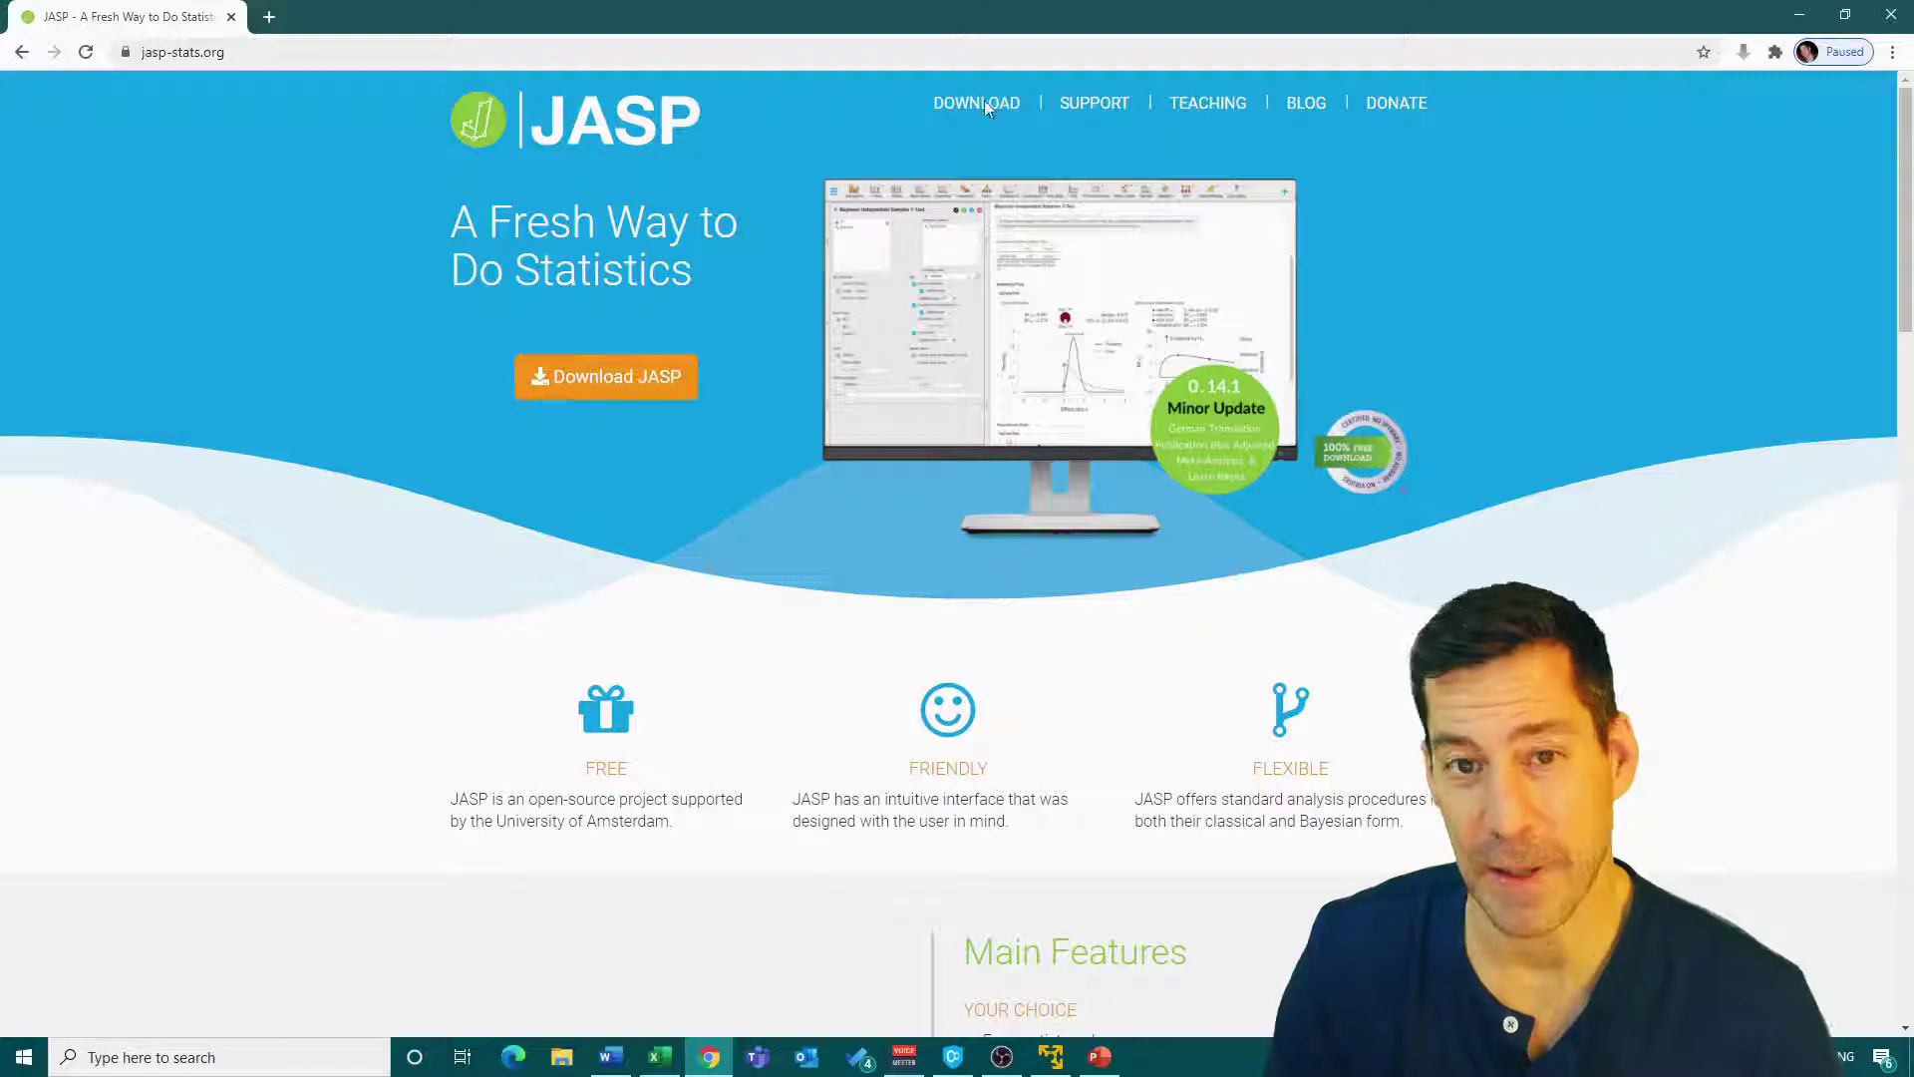
click(615, 389)
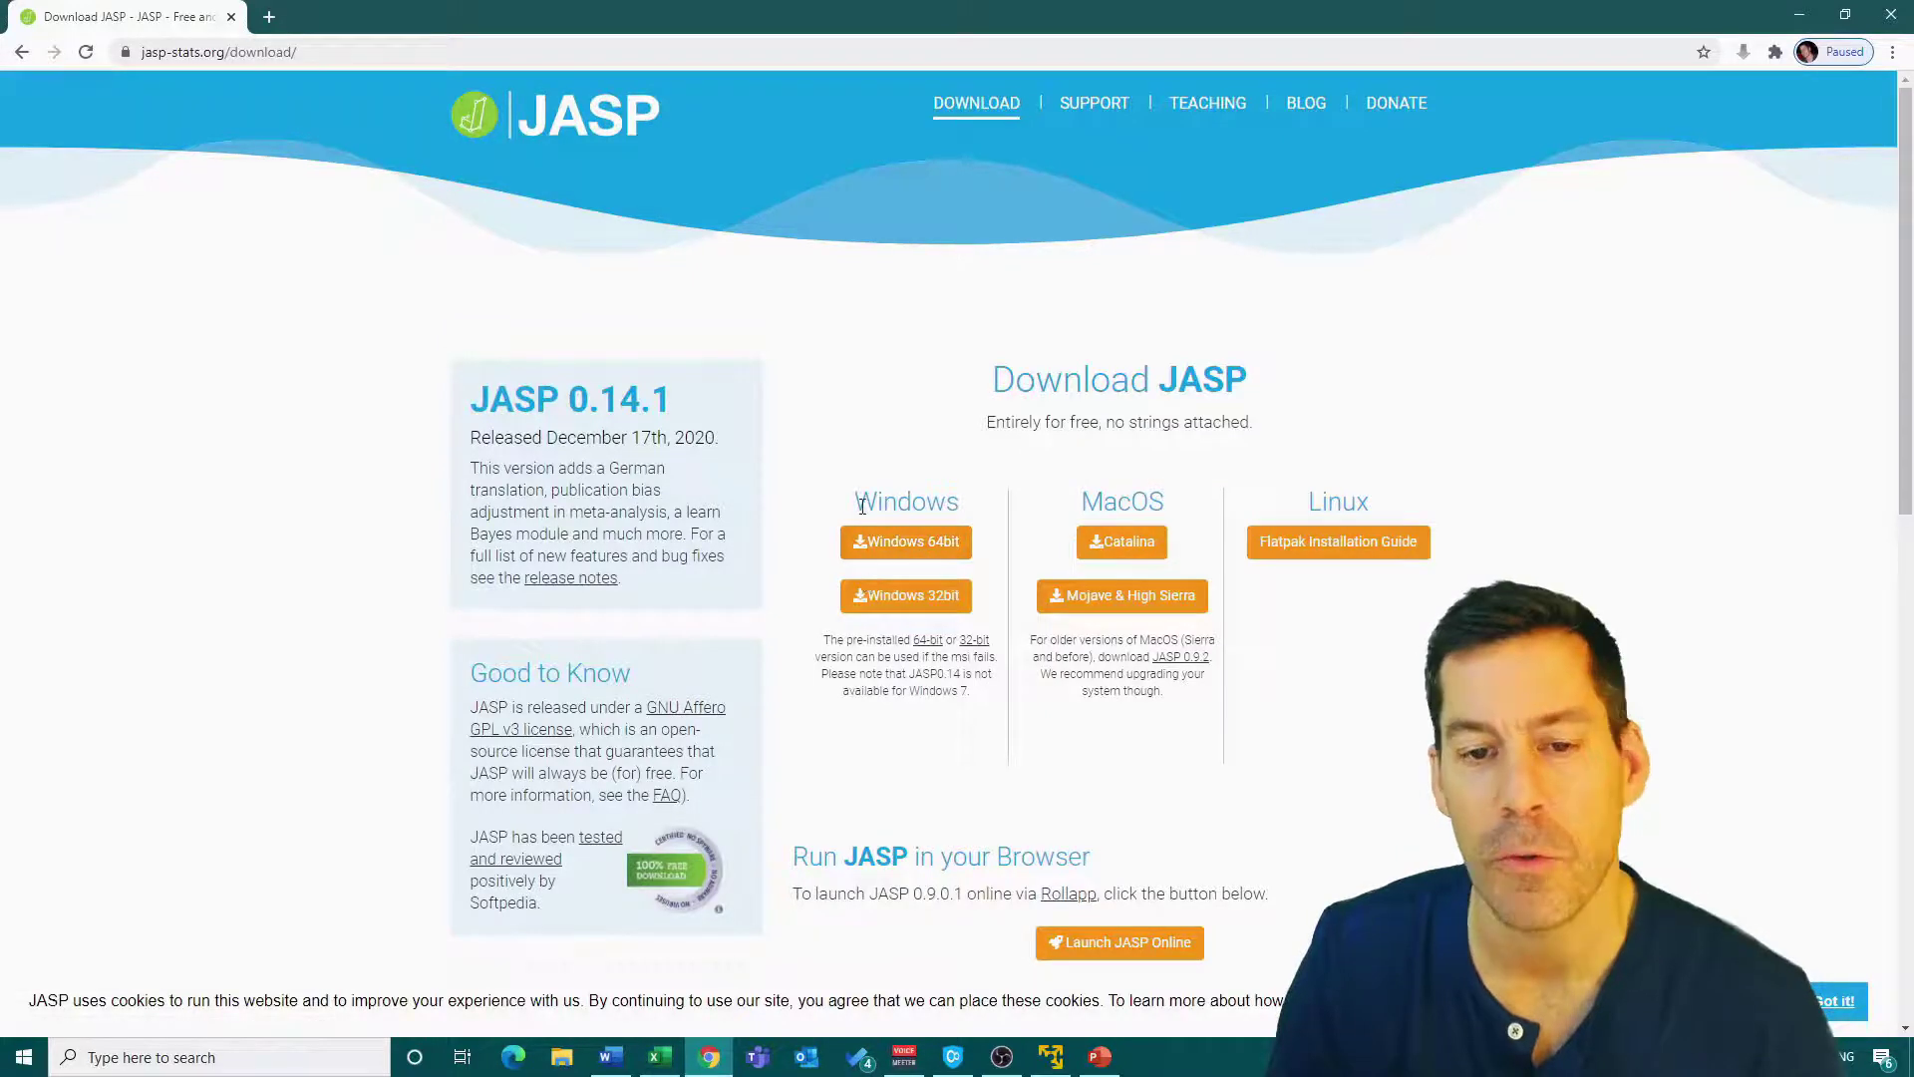
scroll(947, 524, down, 1)
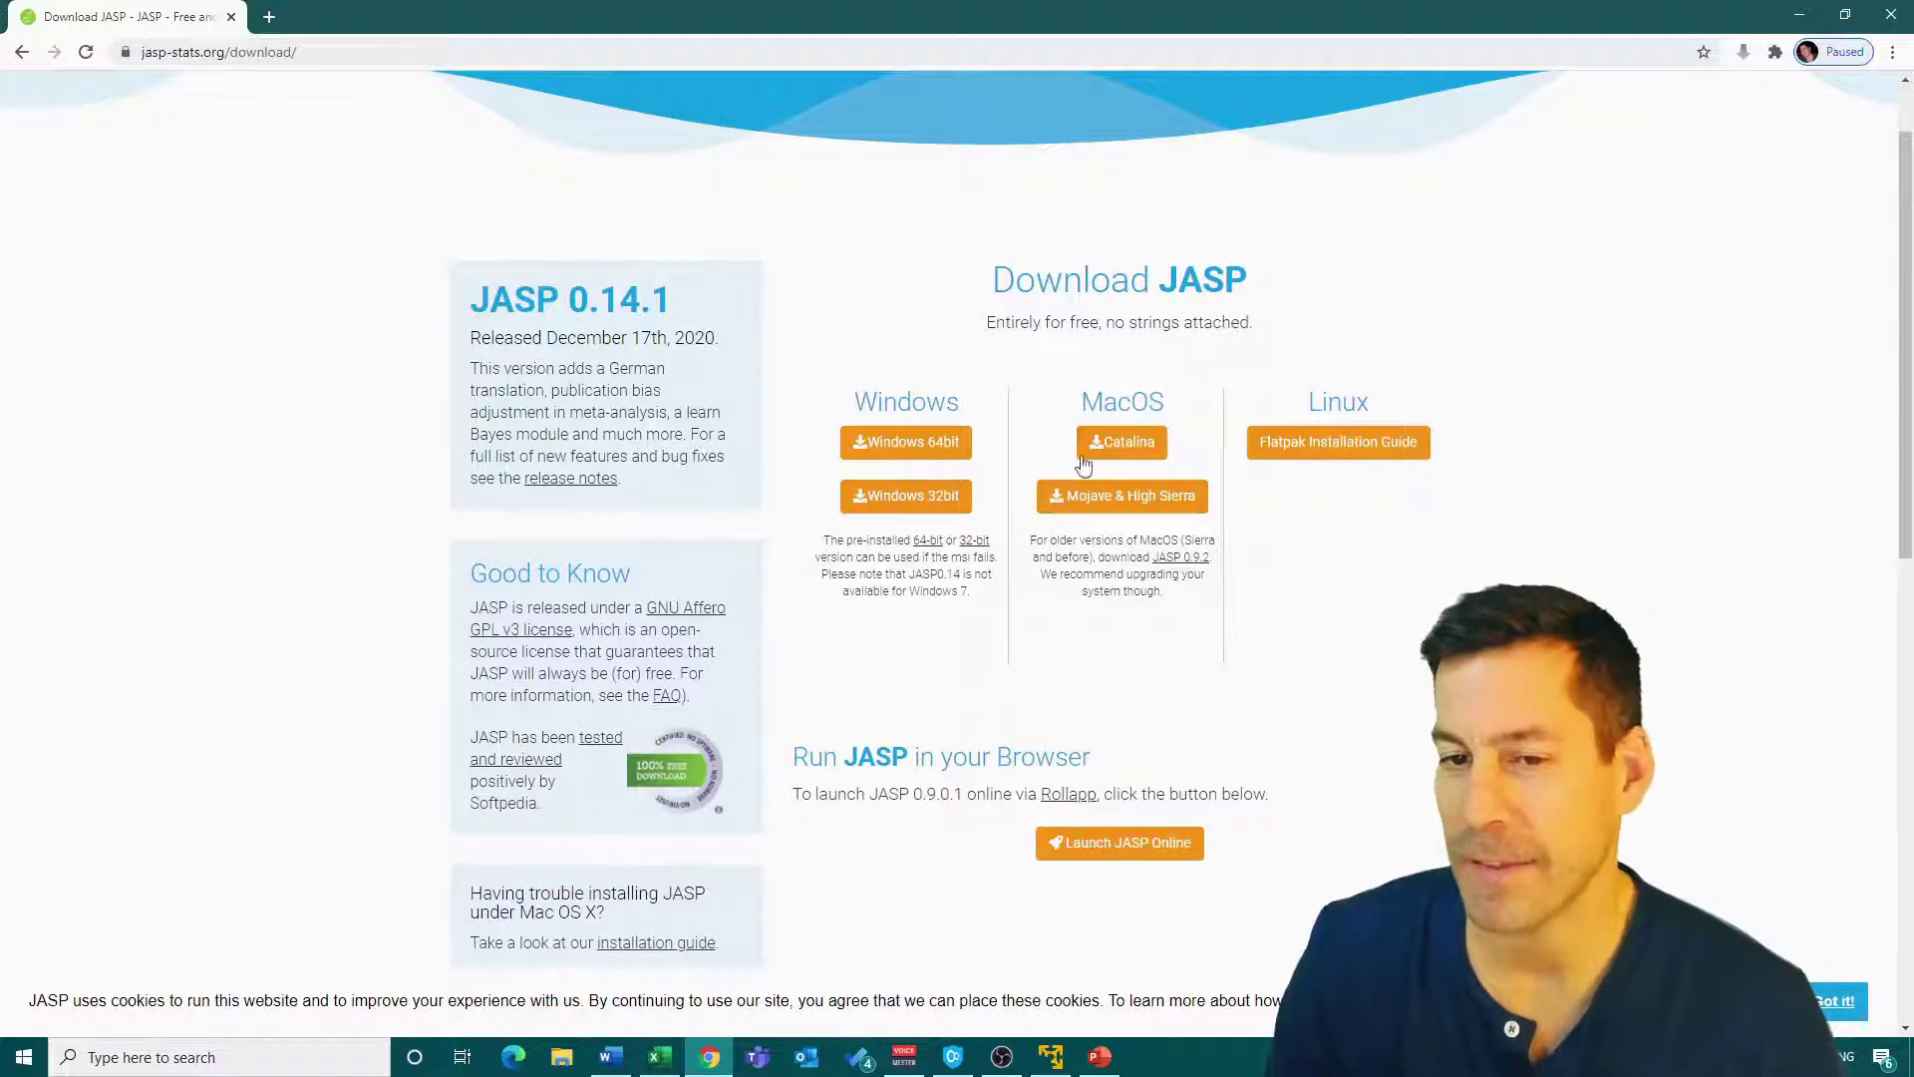
click(1135, 491)
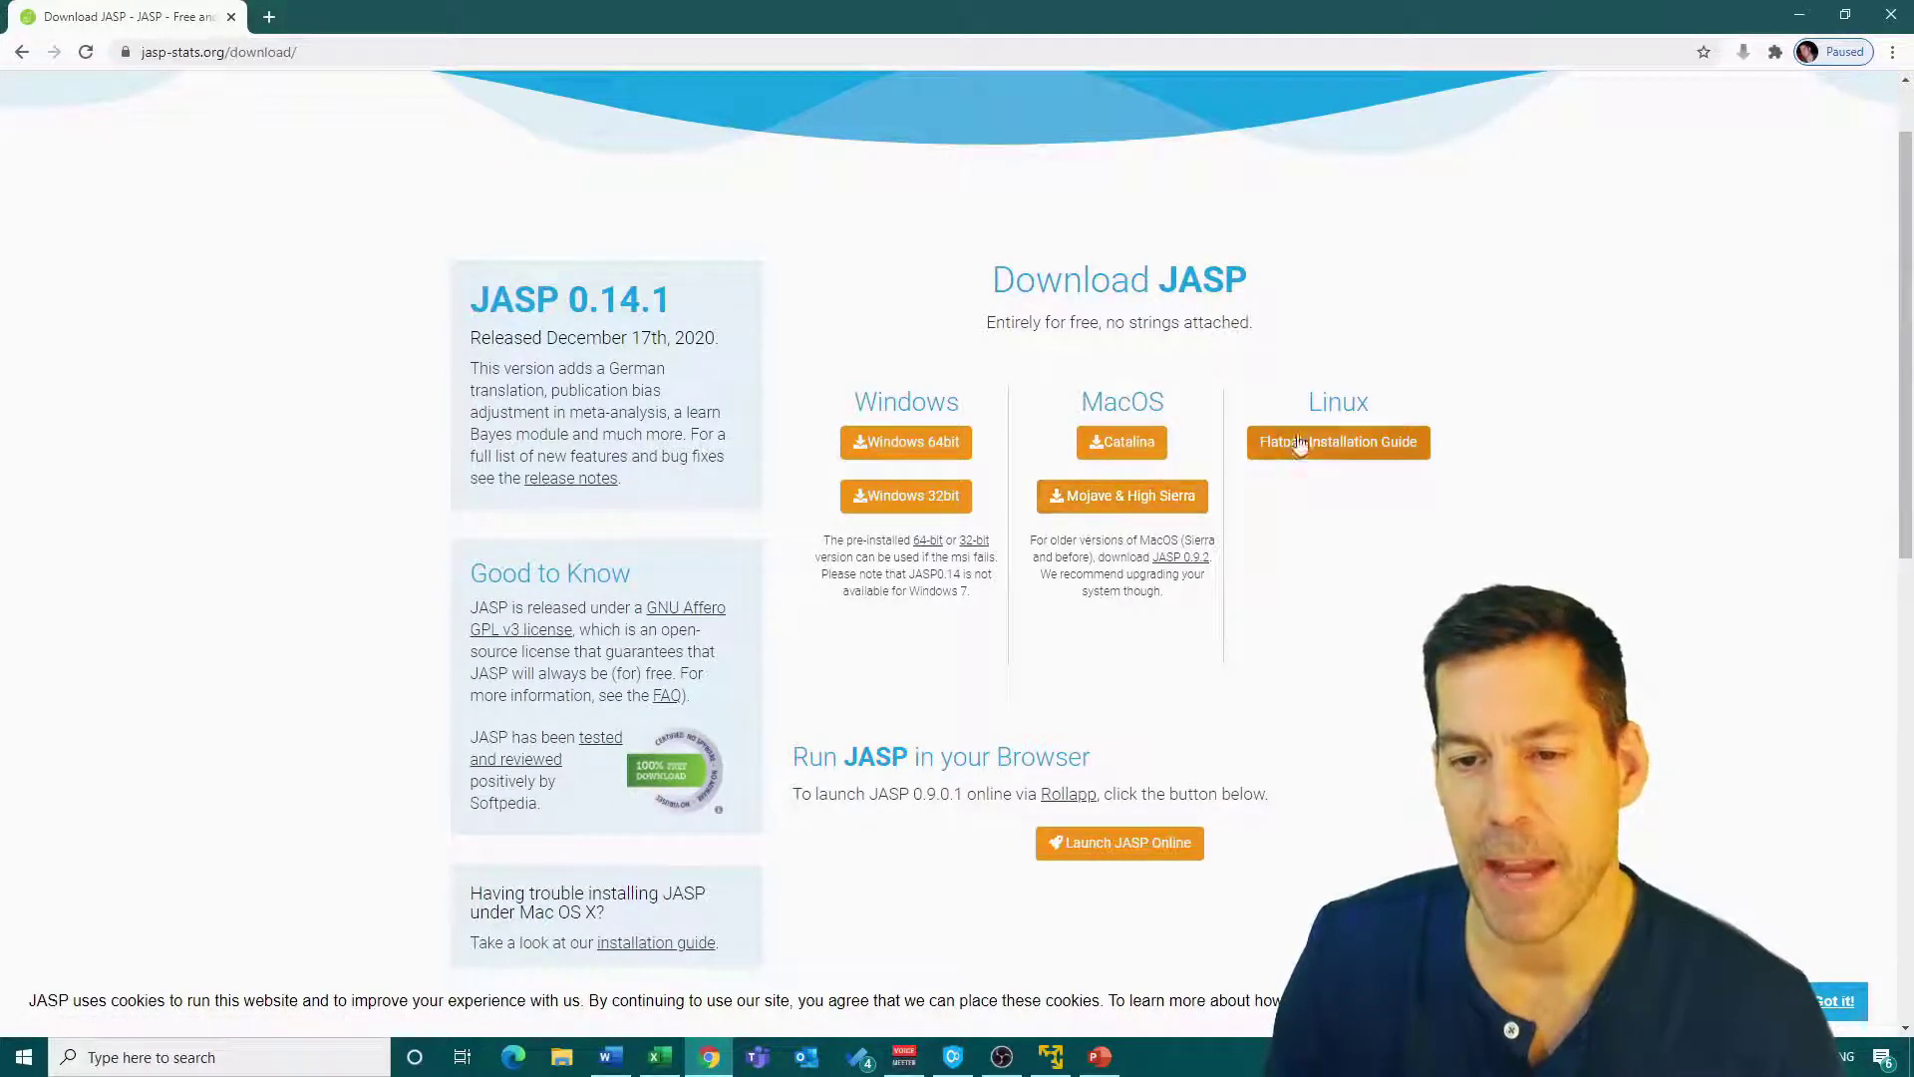
click(1353, 449)
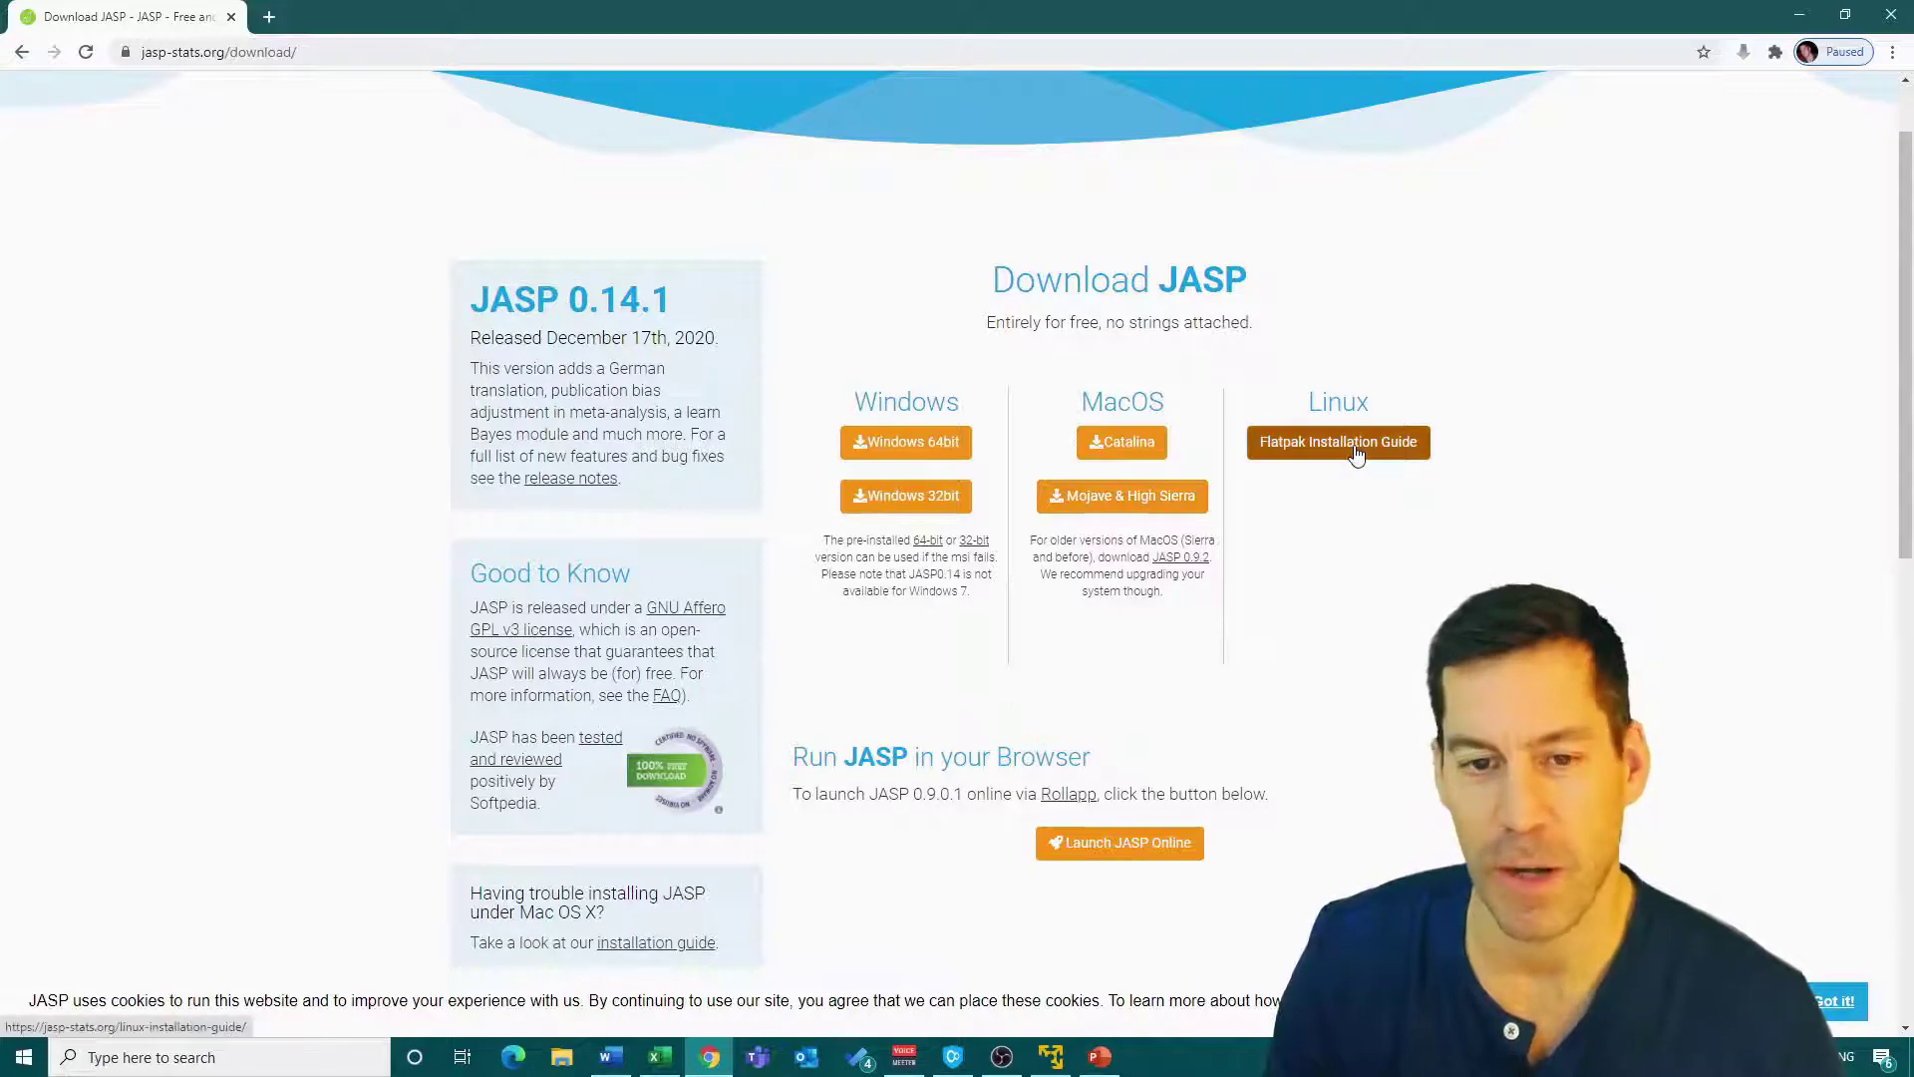
- Start the Windows 64bit JASP 0.14.1 installer download and dismiss the download bar
click(898, 448)
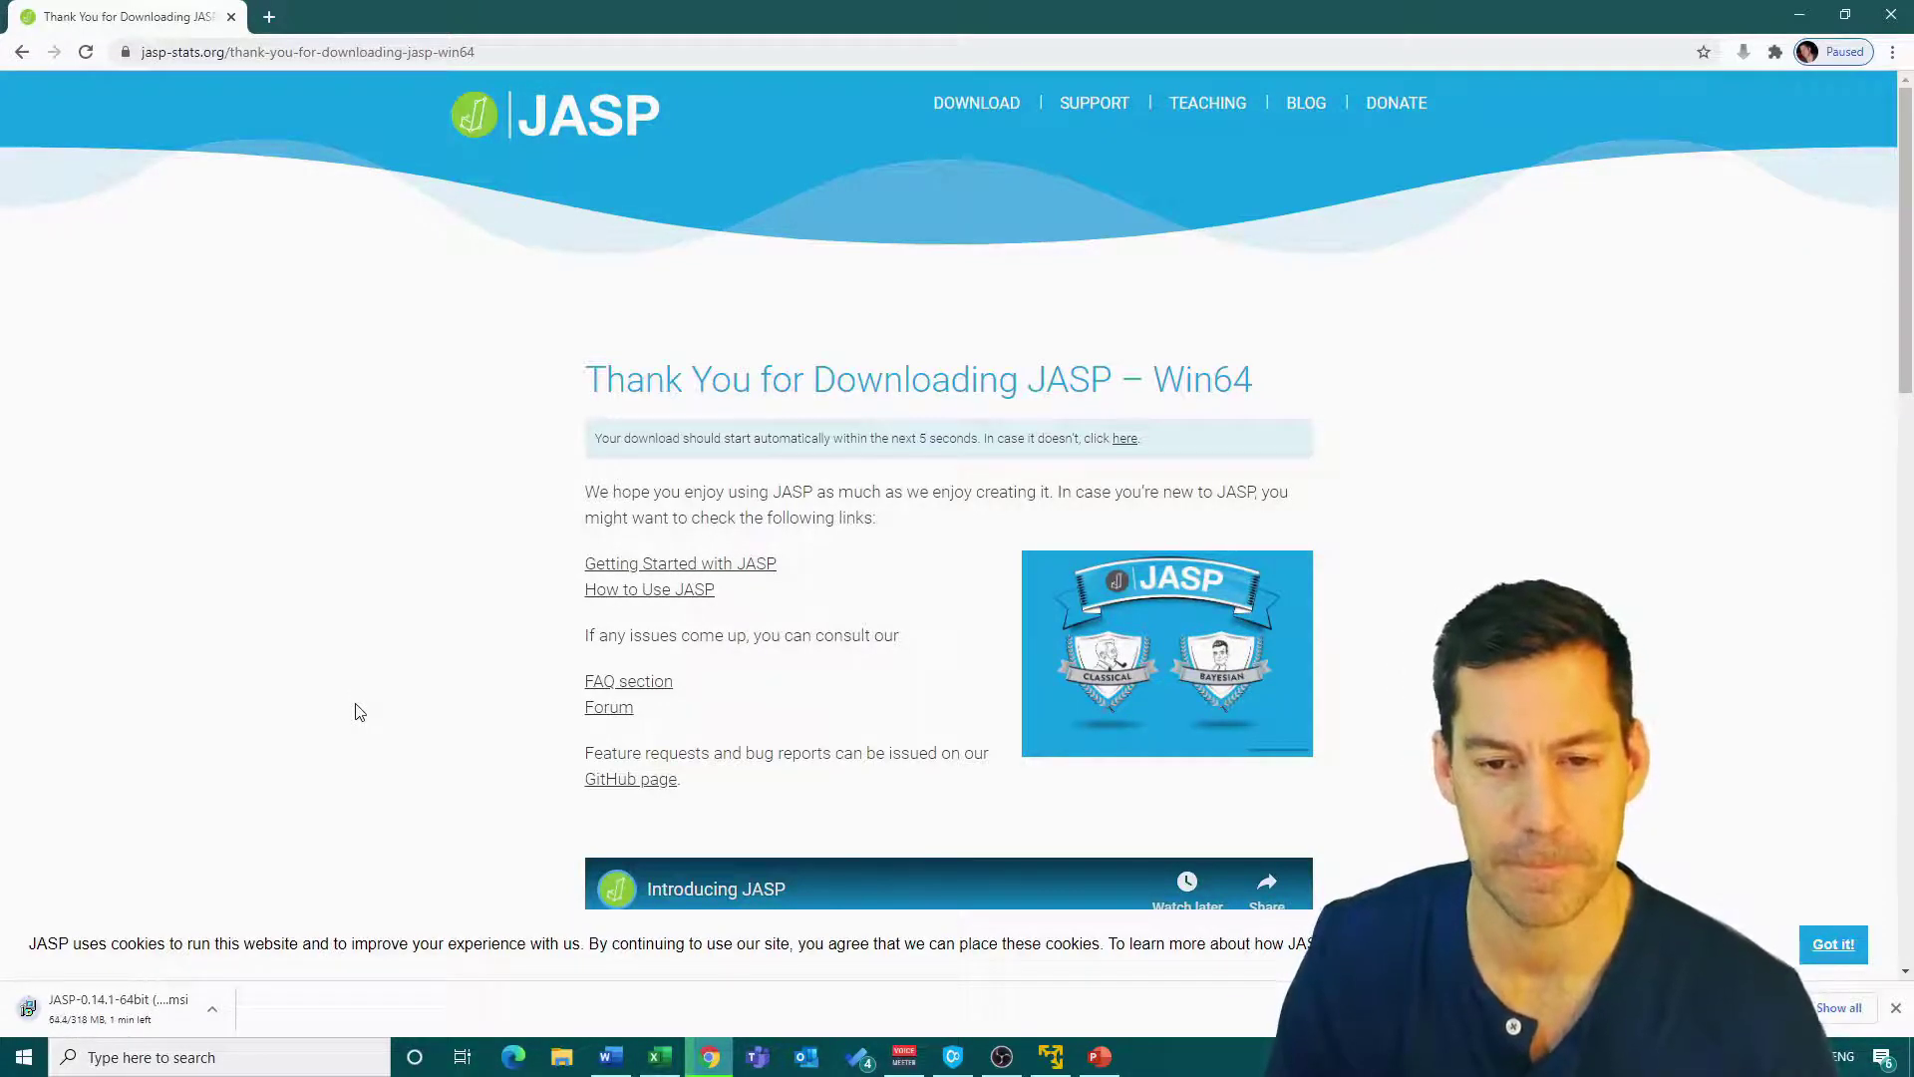
click(1895, 1008)
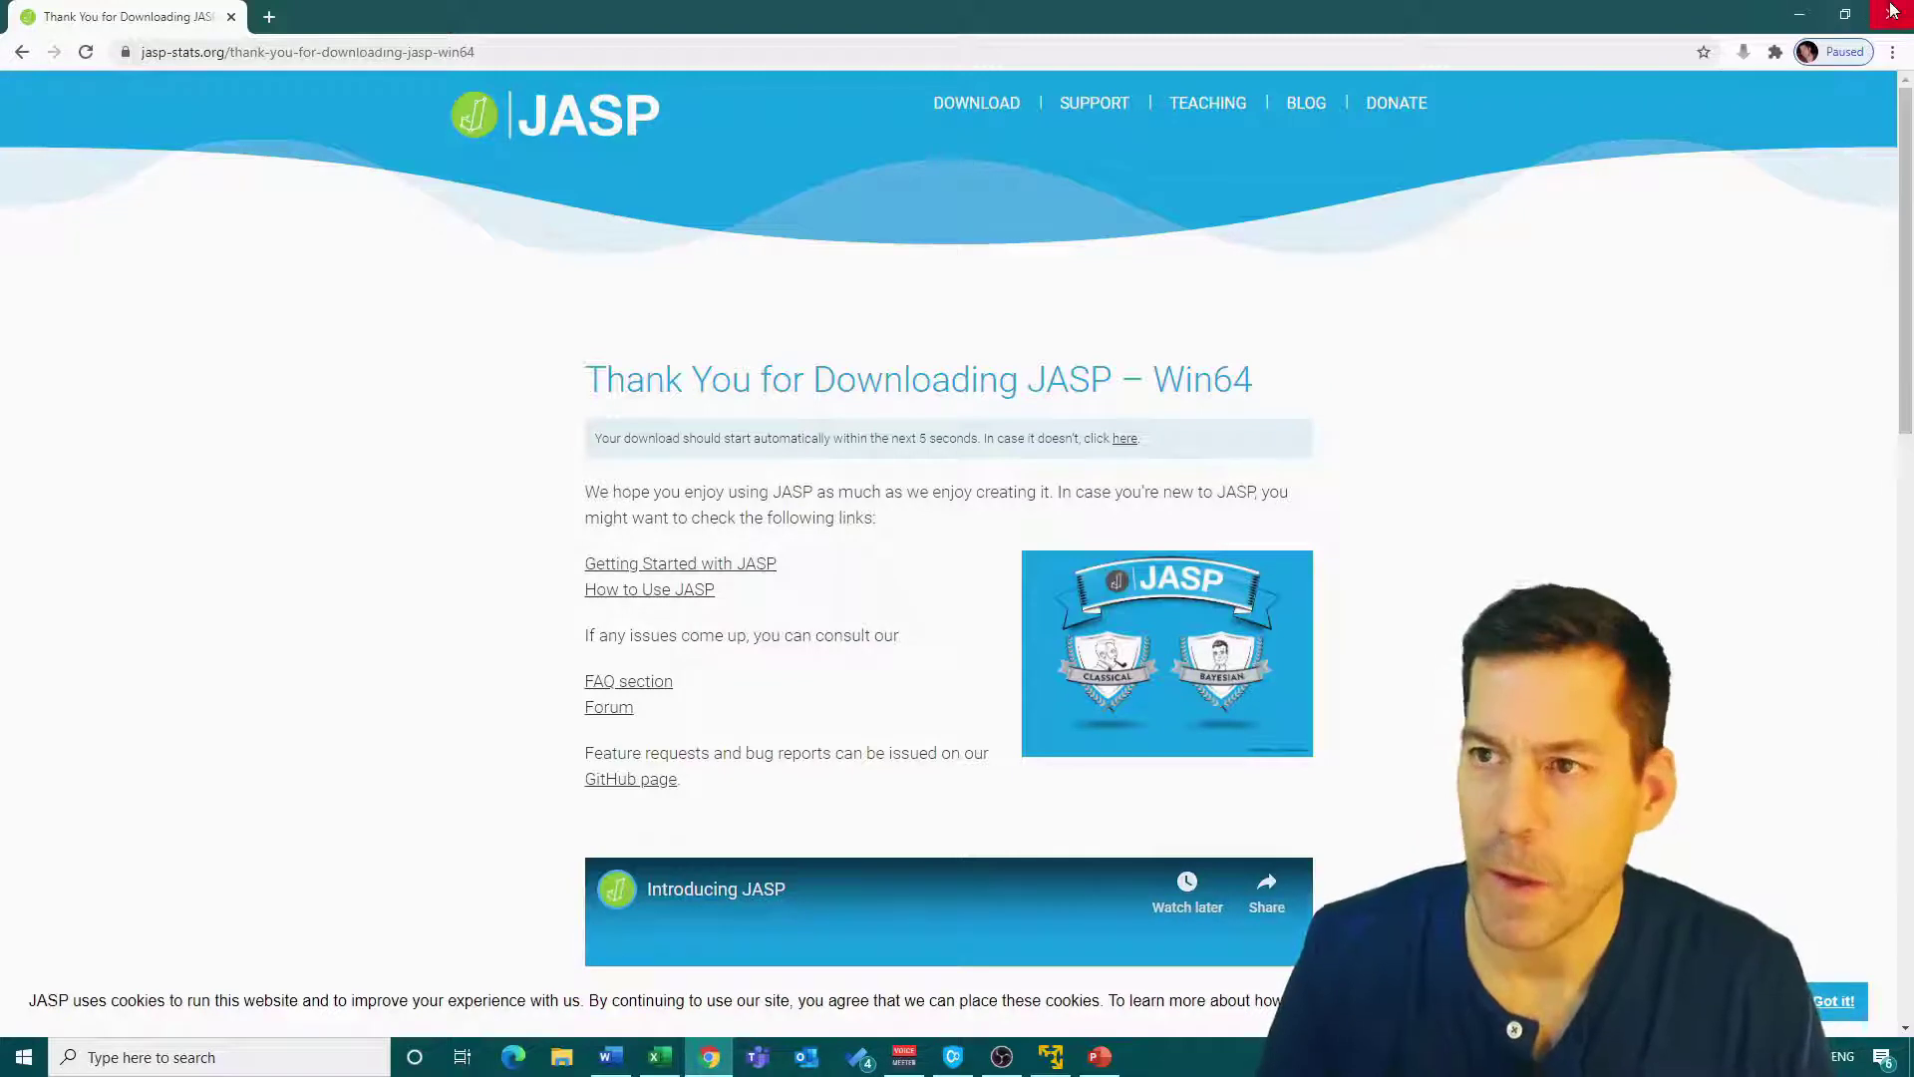
- Minimize the browser, move the JASP installer onto the desktop and launch its Setup Wizard
click(1801, 16)
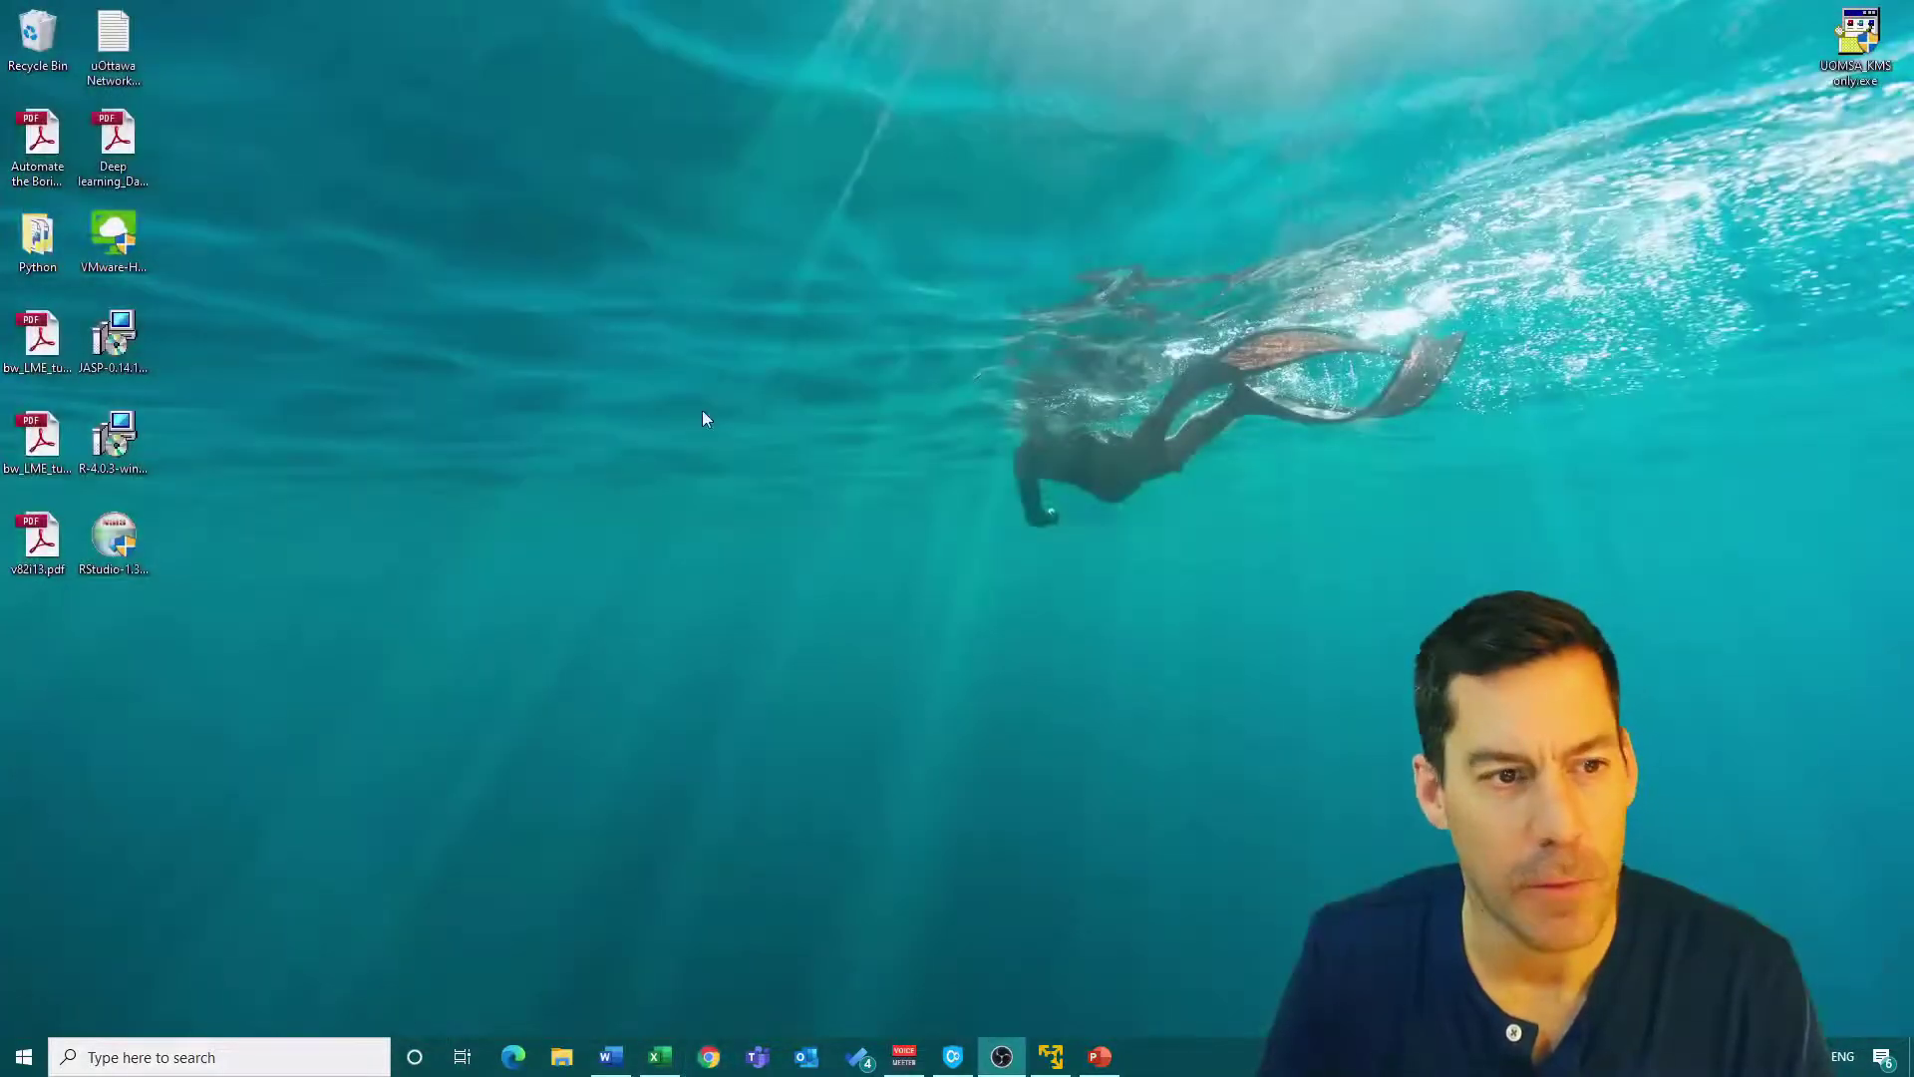
drag(140, 339, 458, 342)
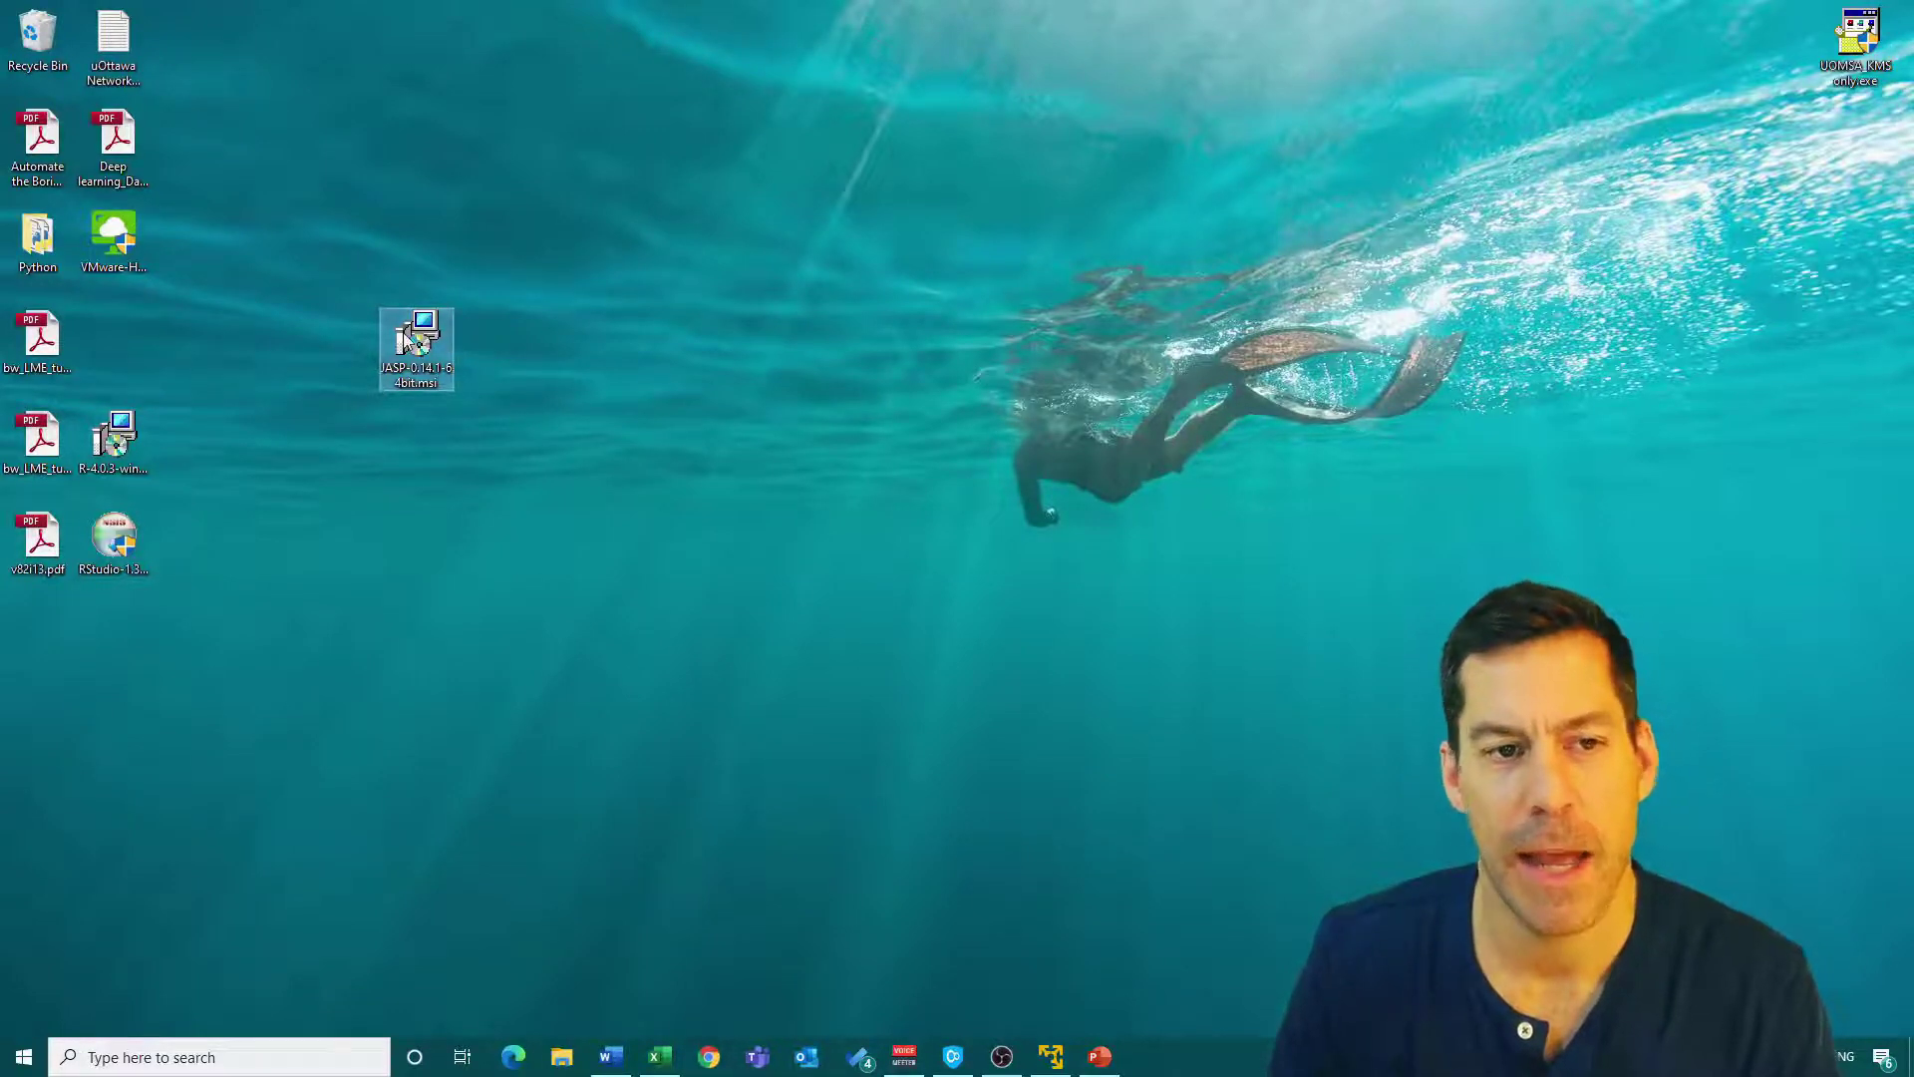
double_click(417, 343)
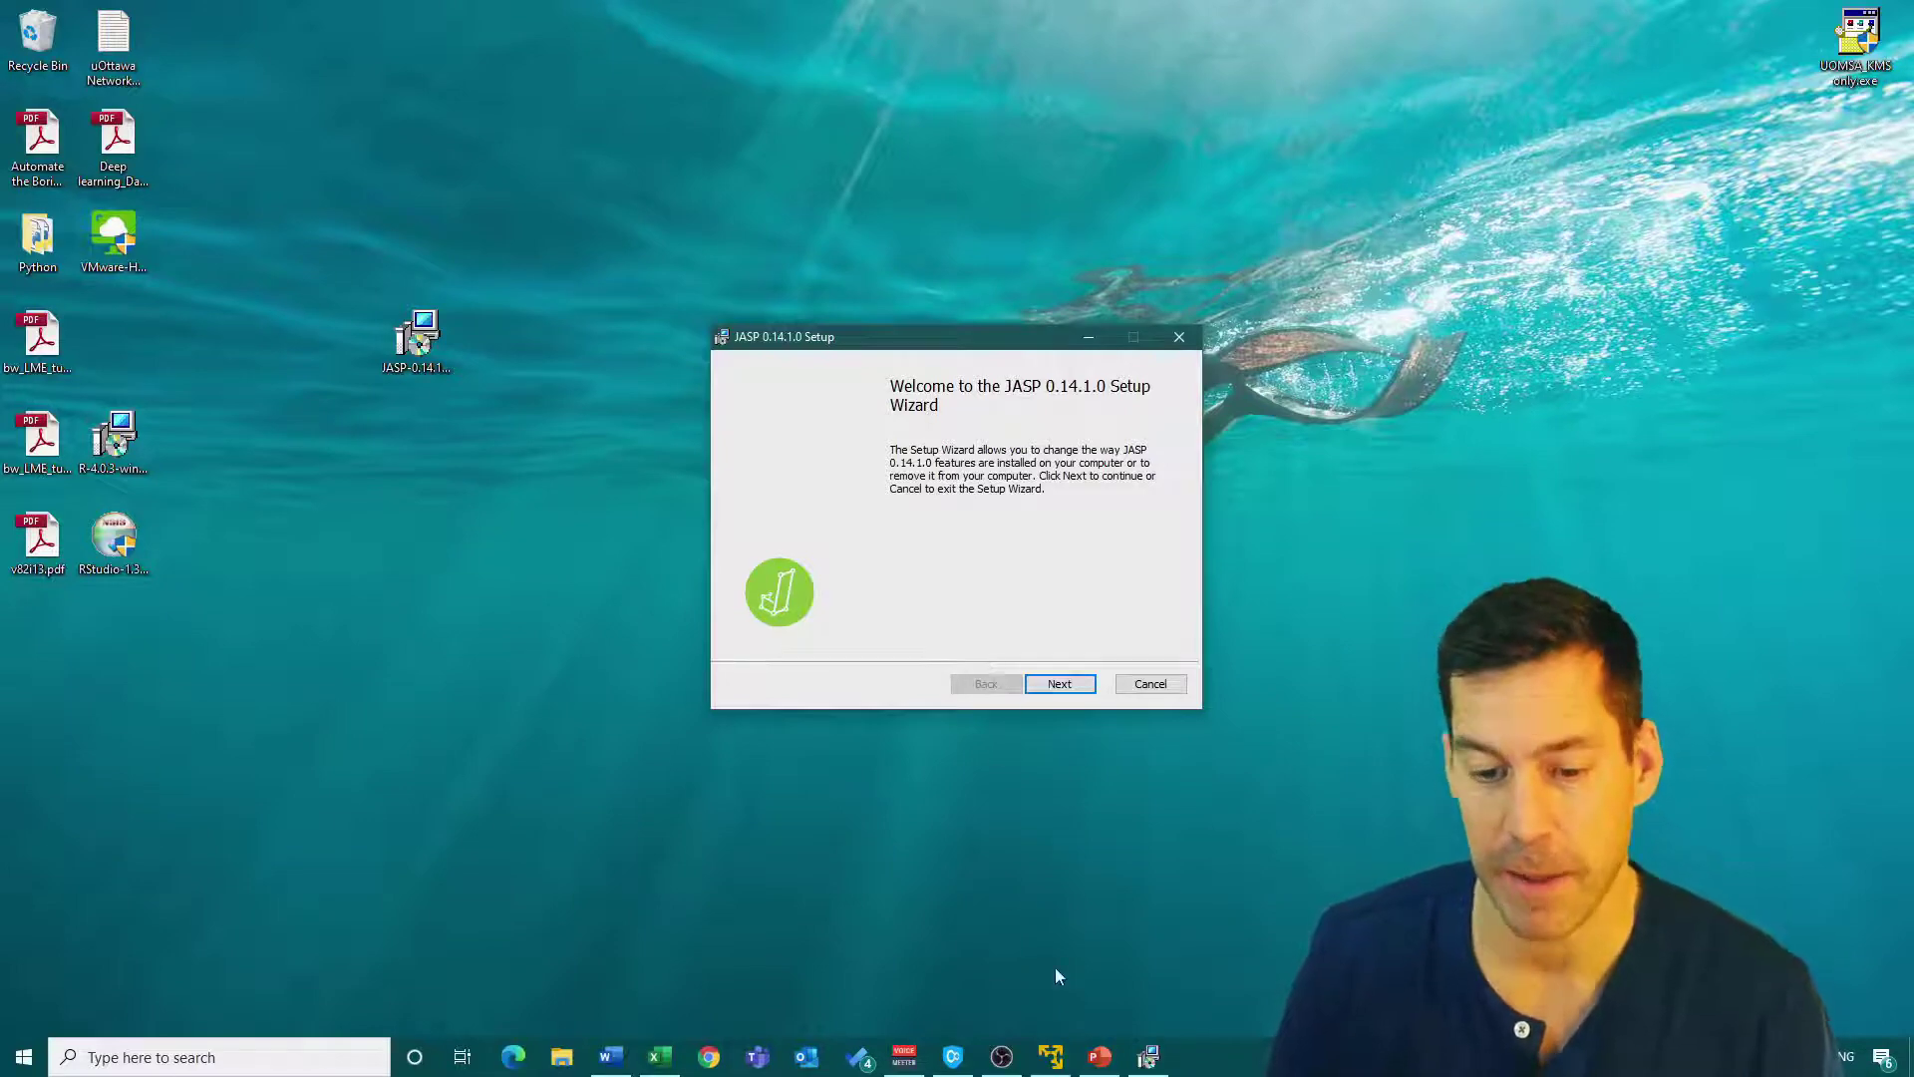
click(1050, 1064)
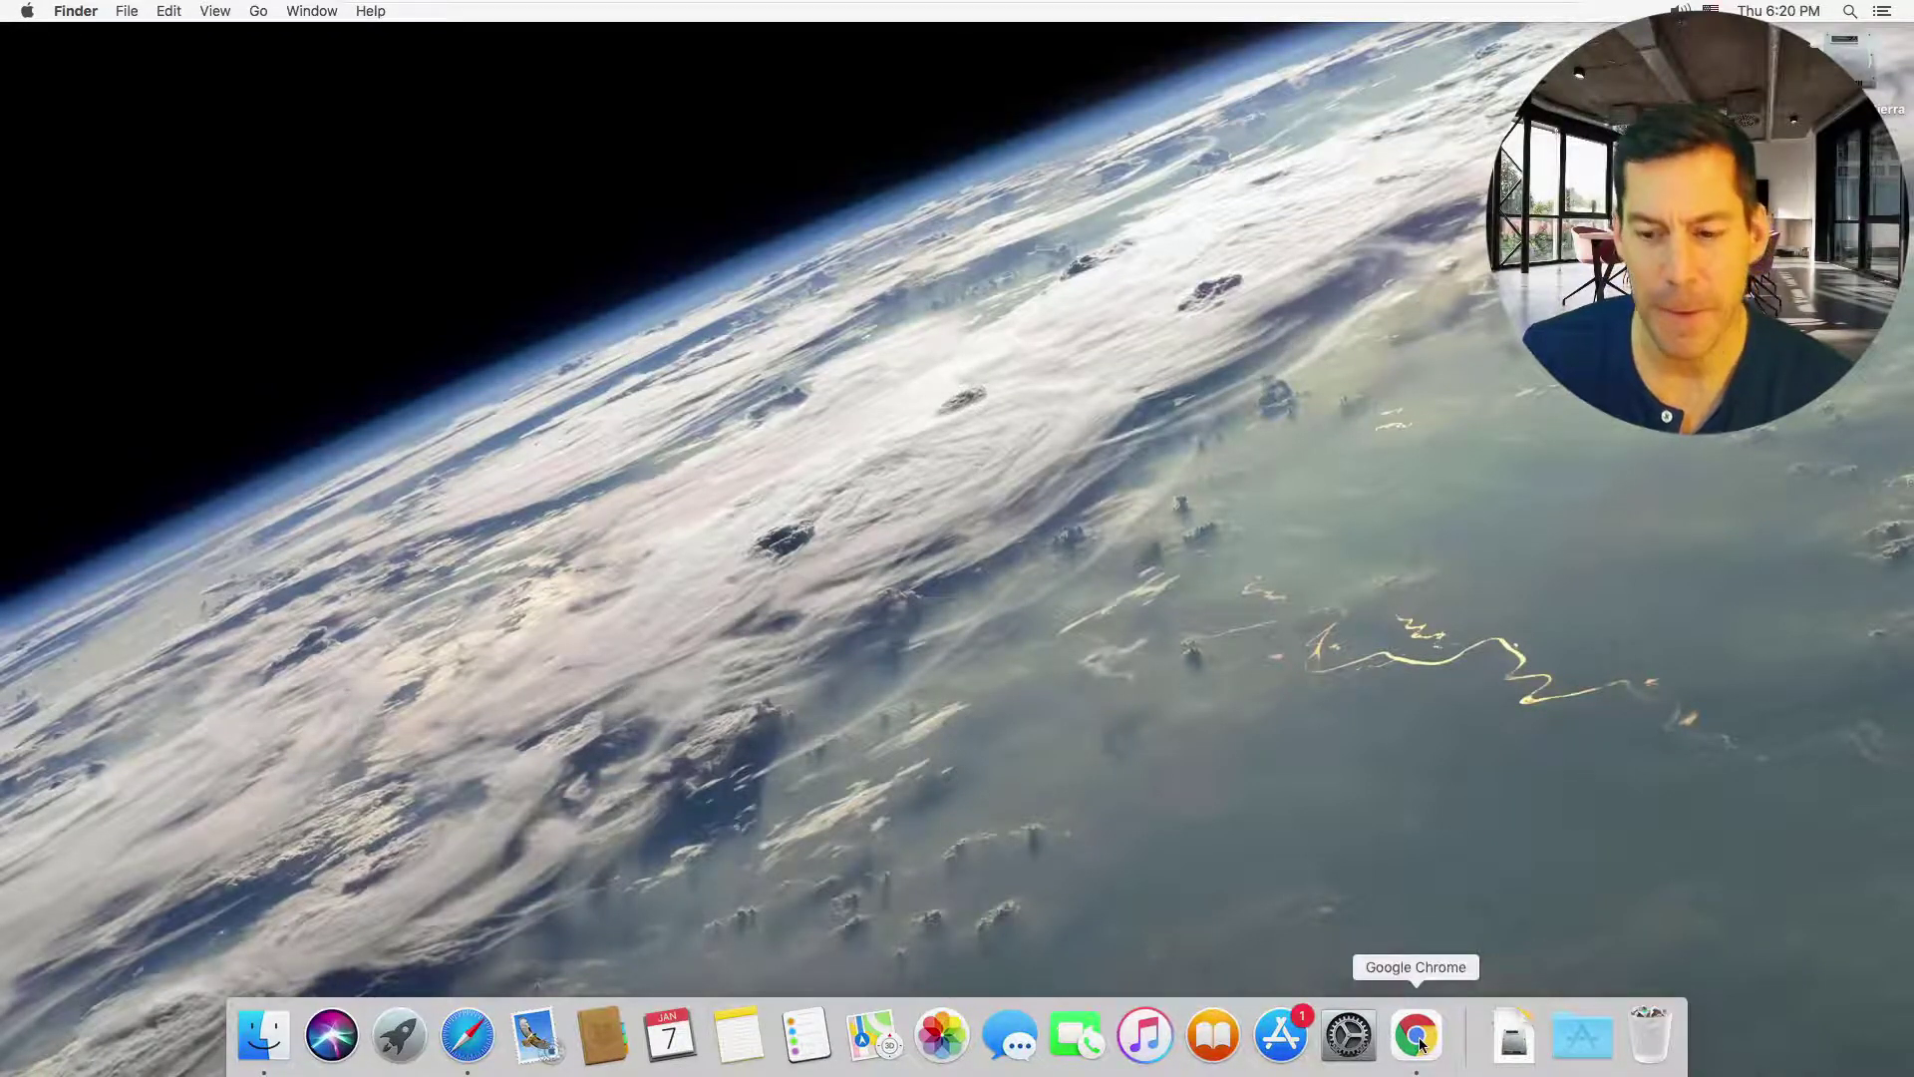
- On the Mac, launch Chrome and search Google for 'jasp'
click(1421, 1042)
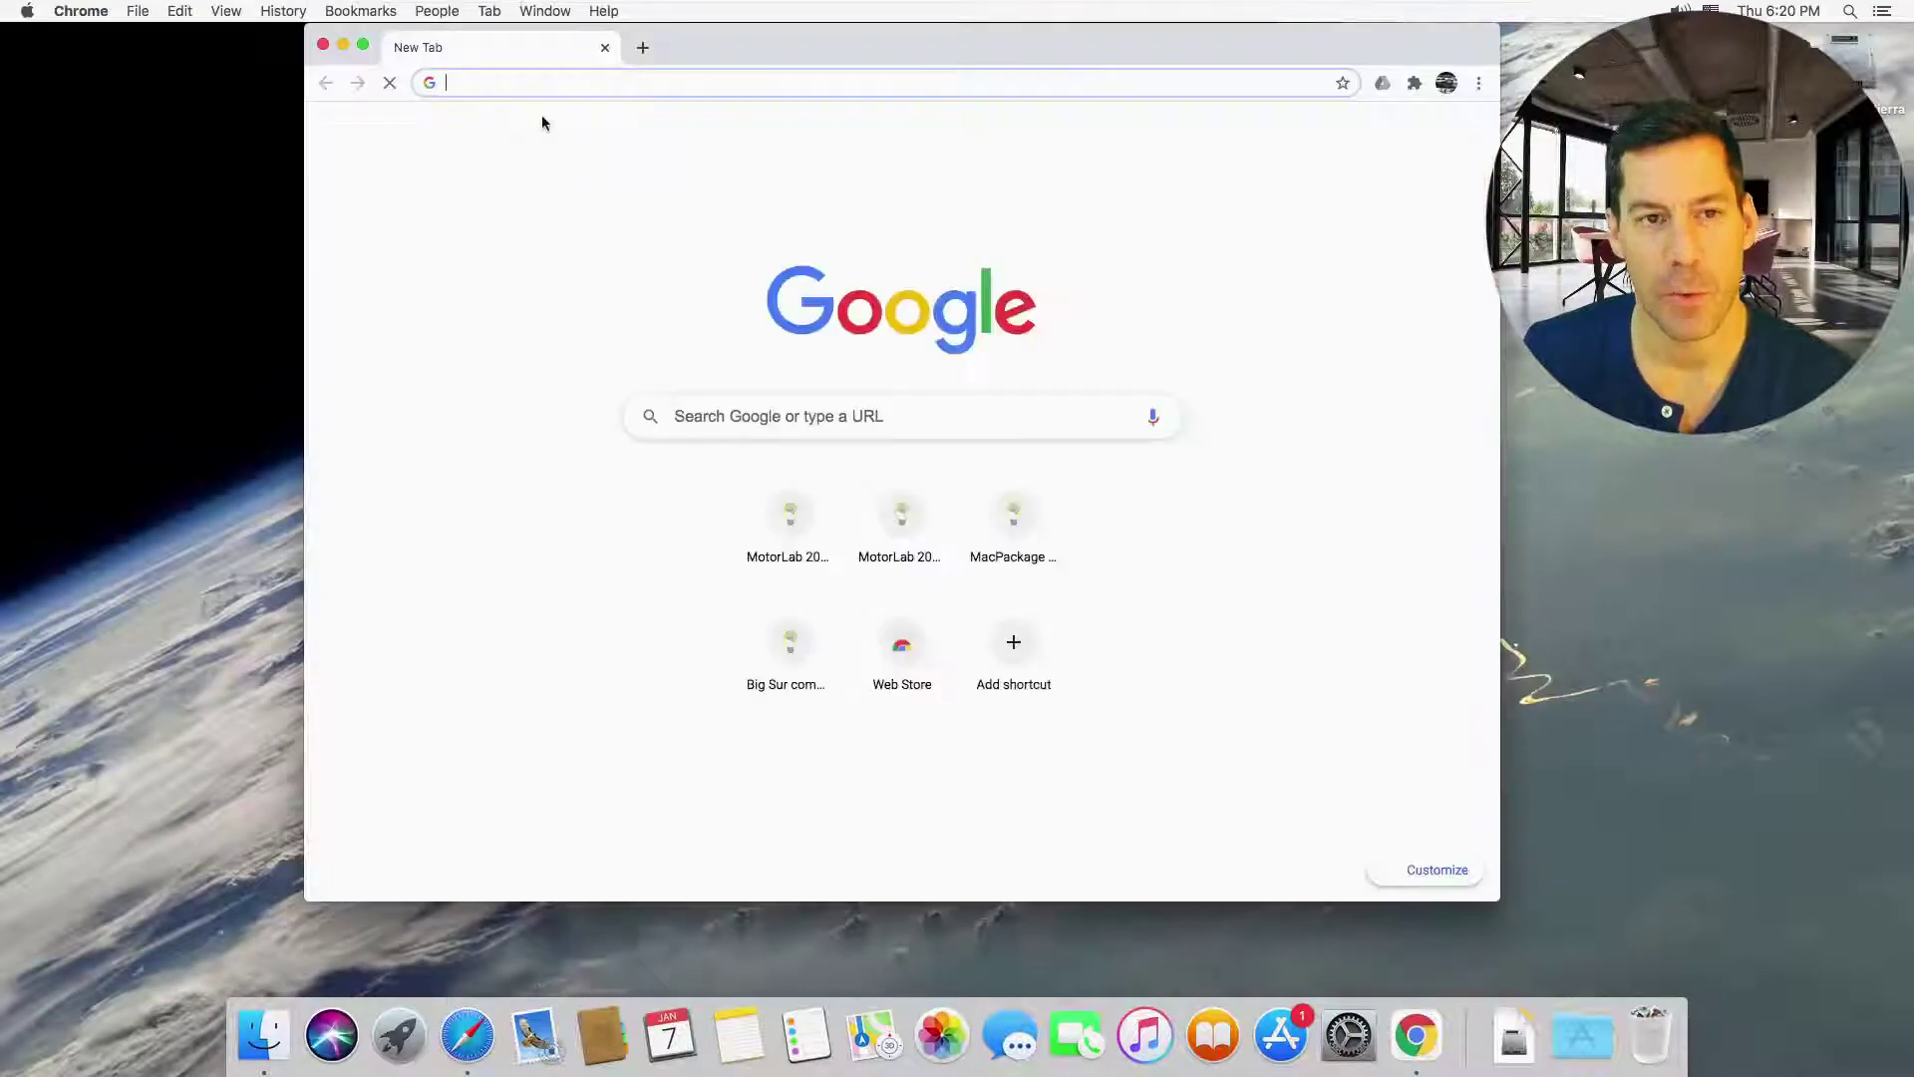
click(786, 415)
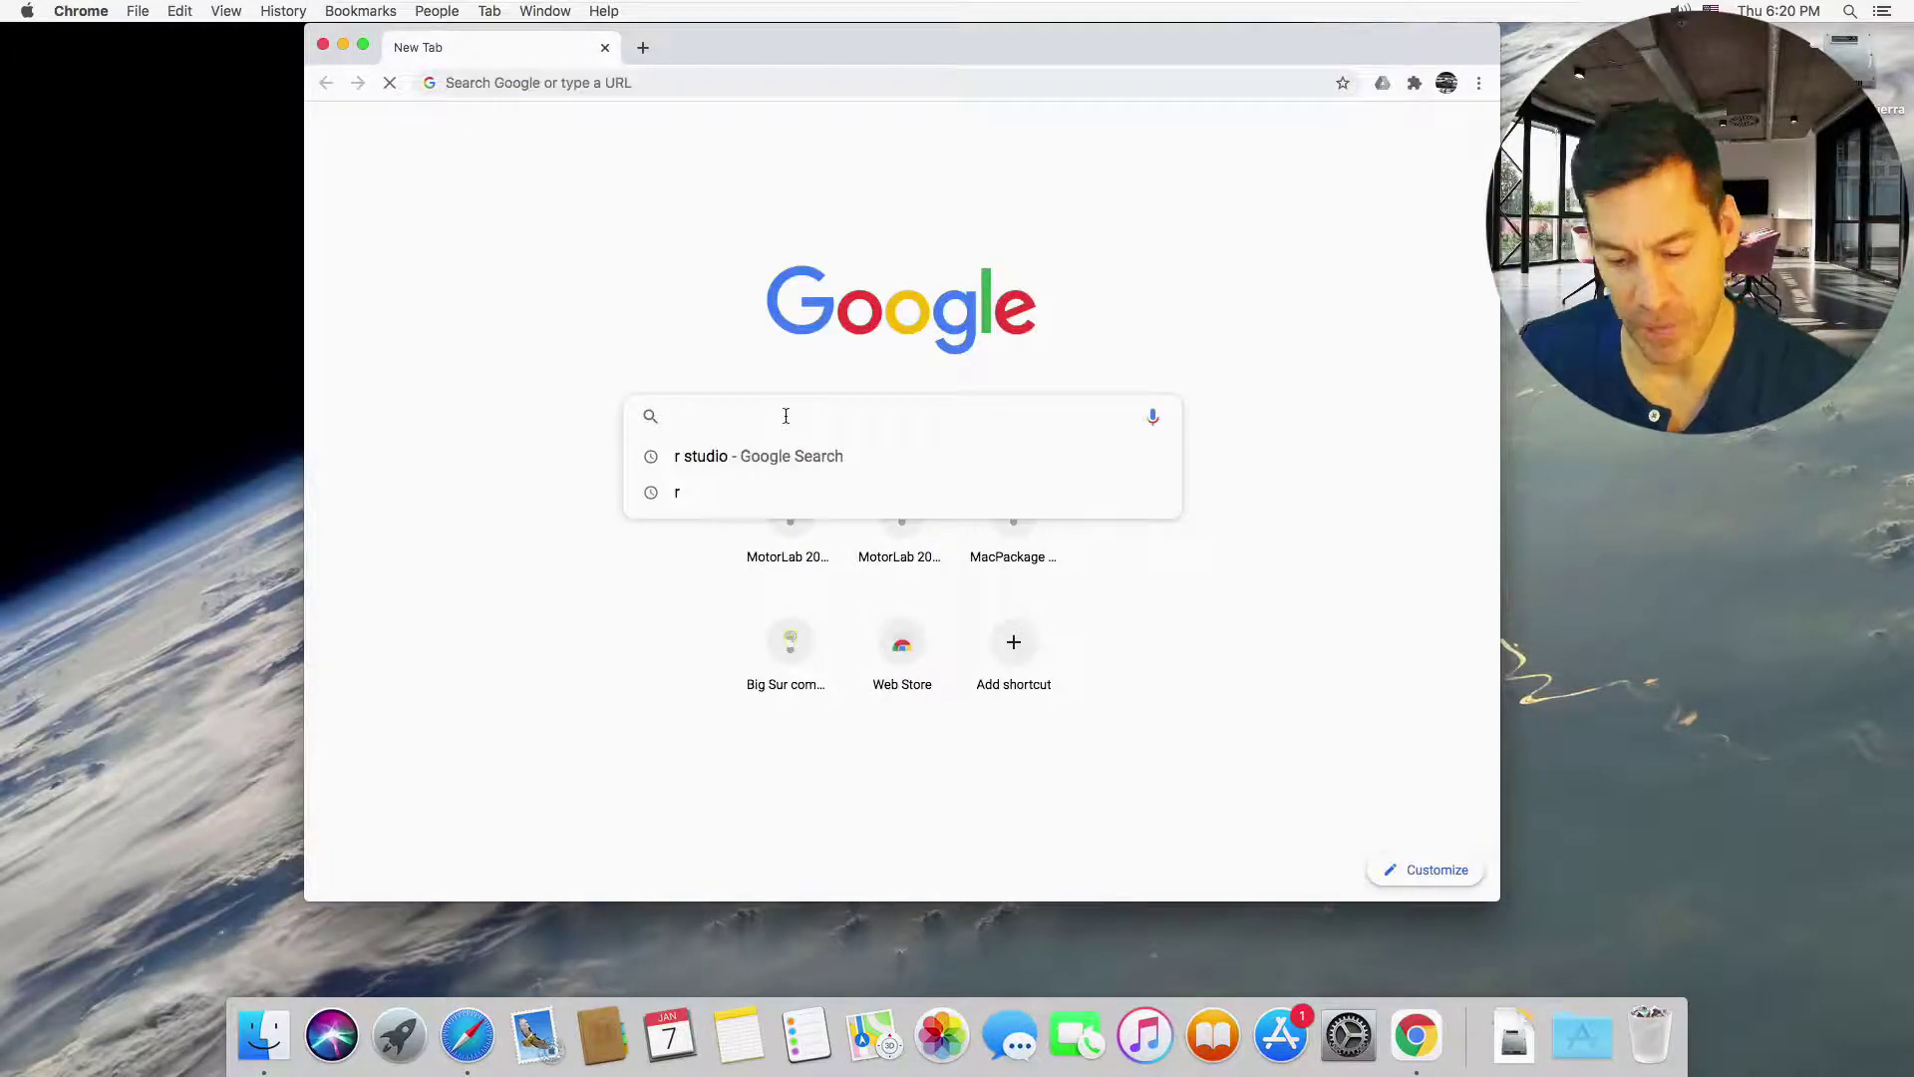
text(jasp)
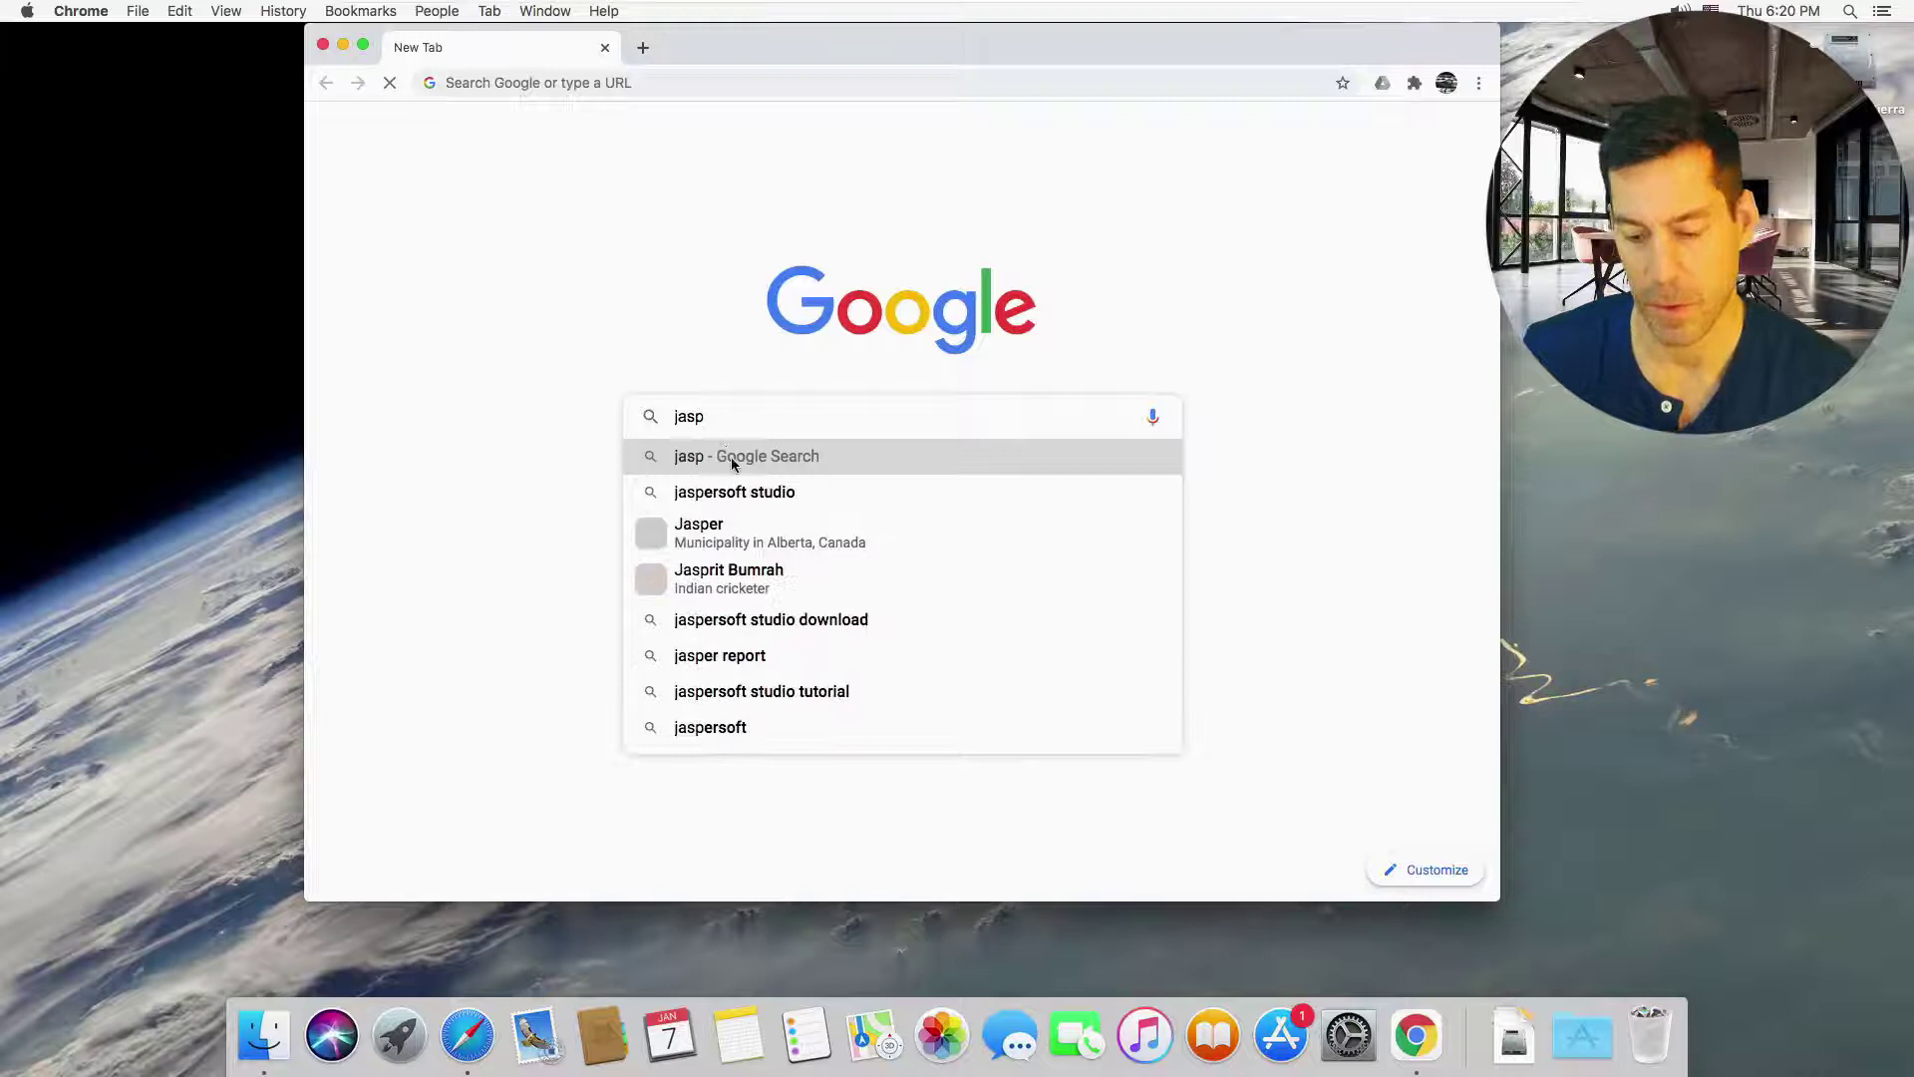
click(732, 460)
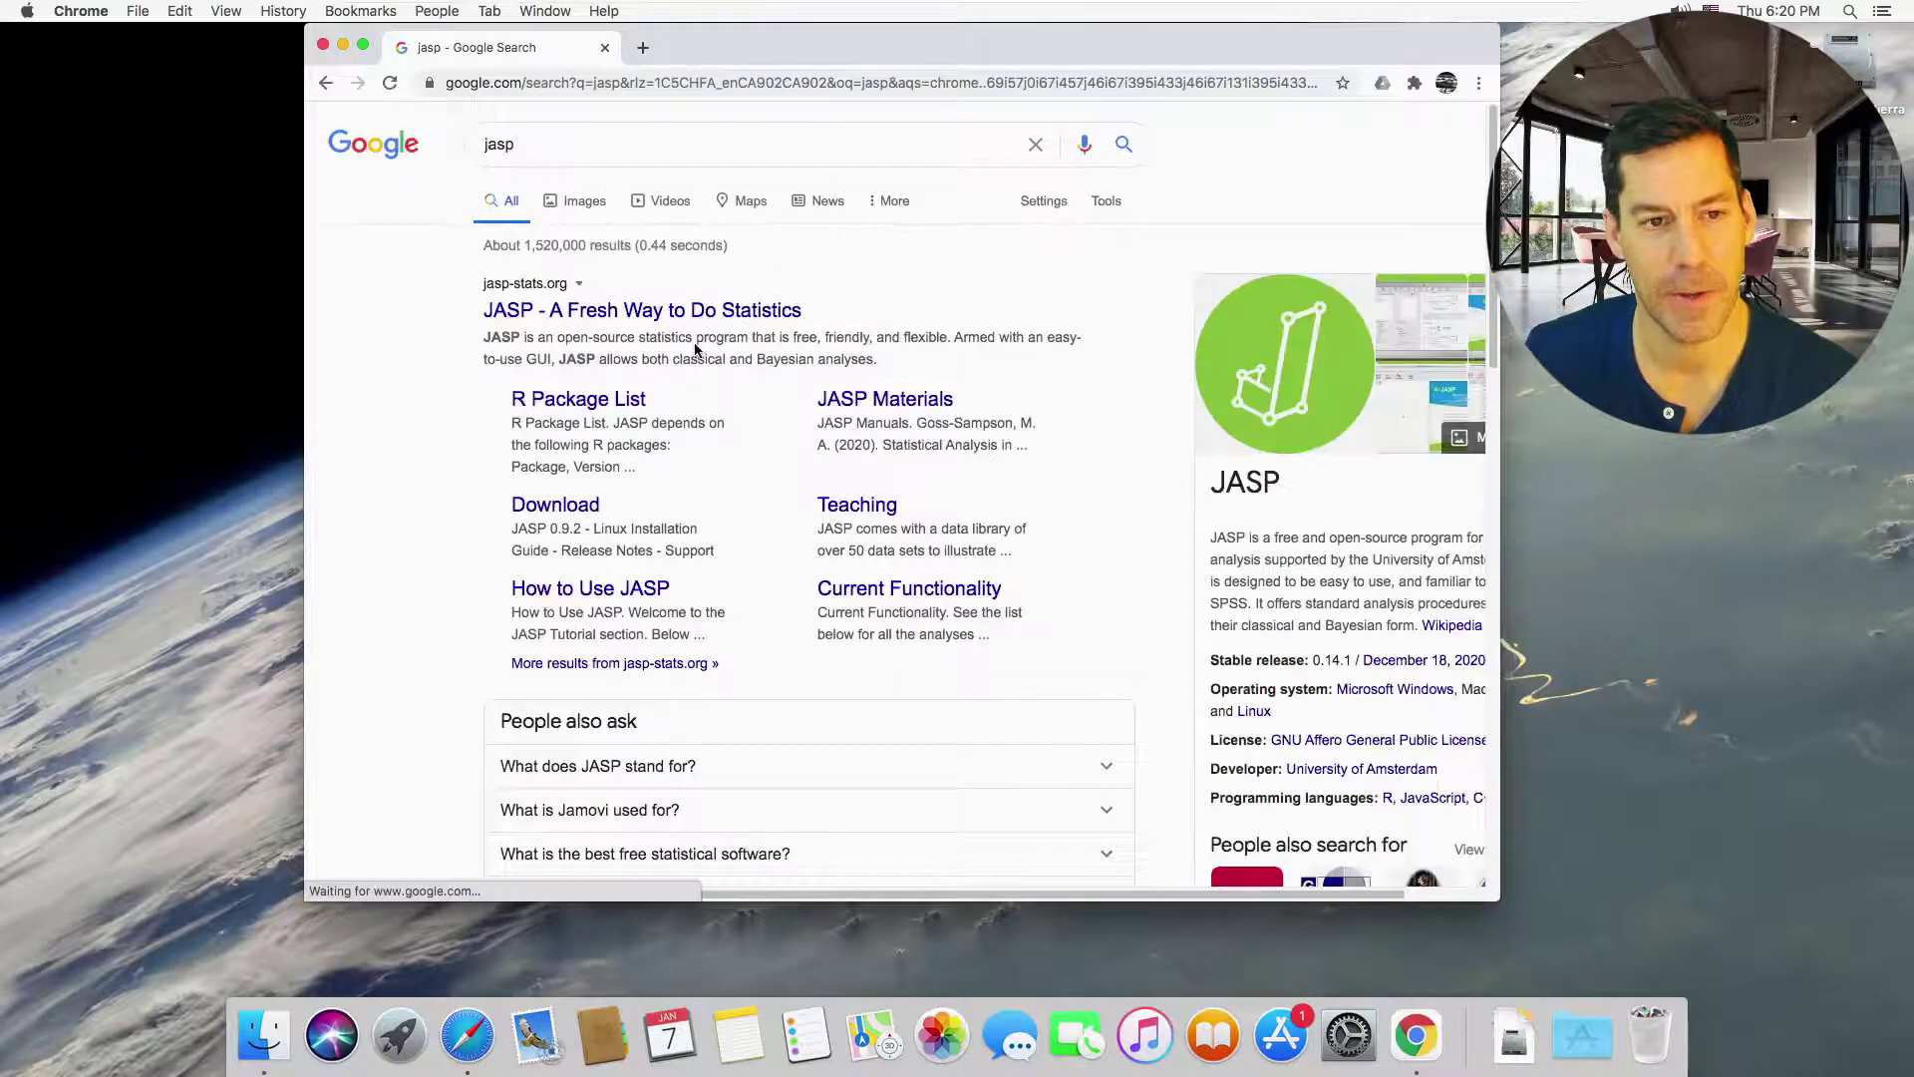
- Open the JASP – A Fresh Way to Do Statistics site and its Download JASP page
click(565, 317)
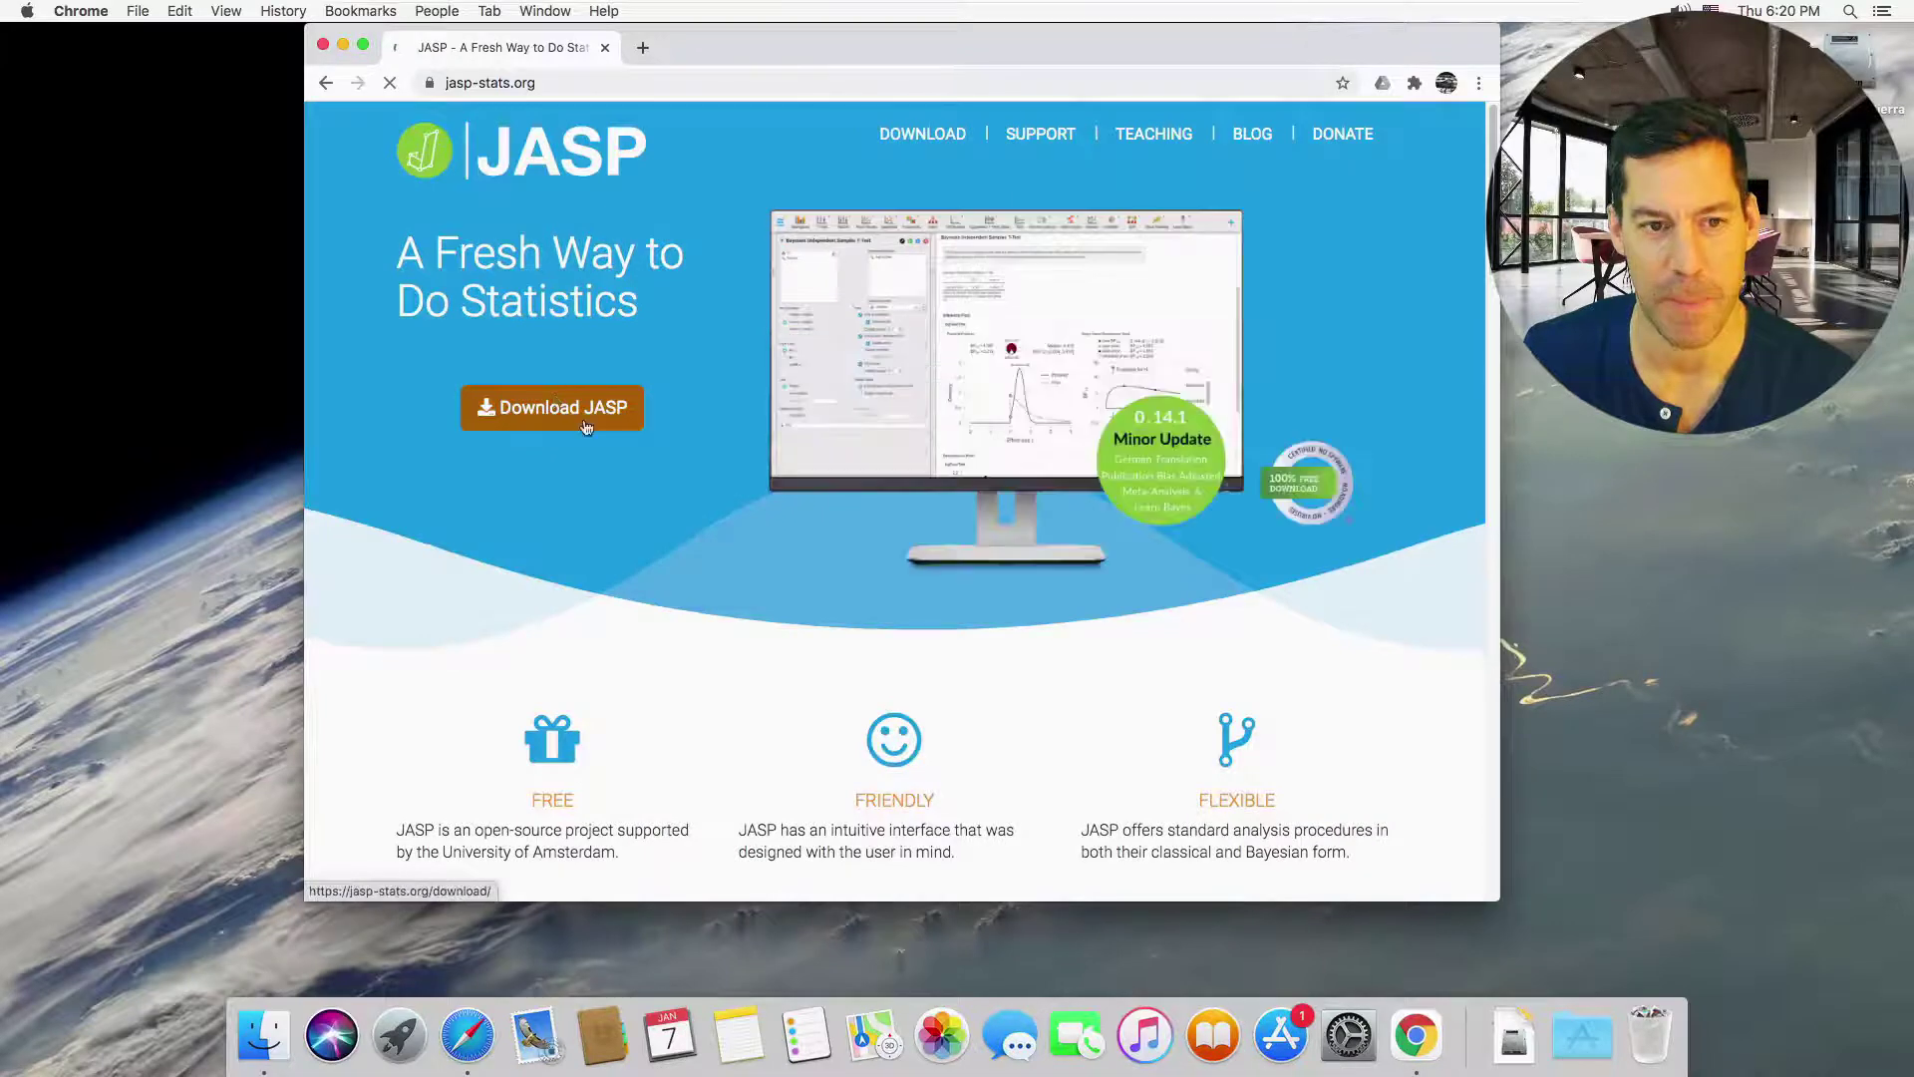
click(586, 427)
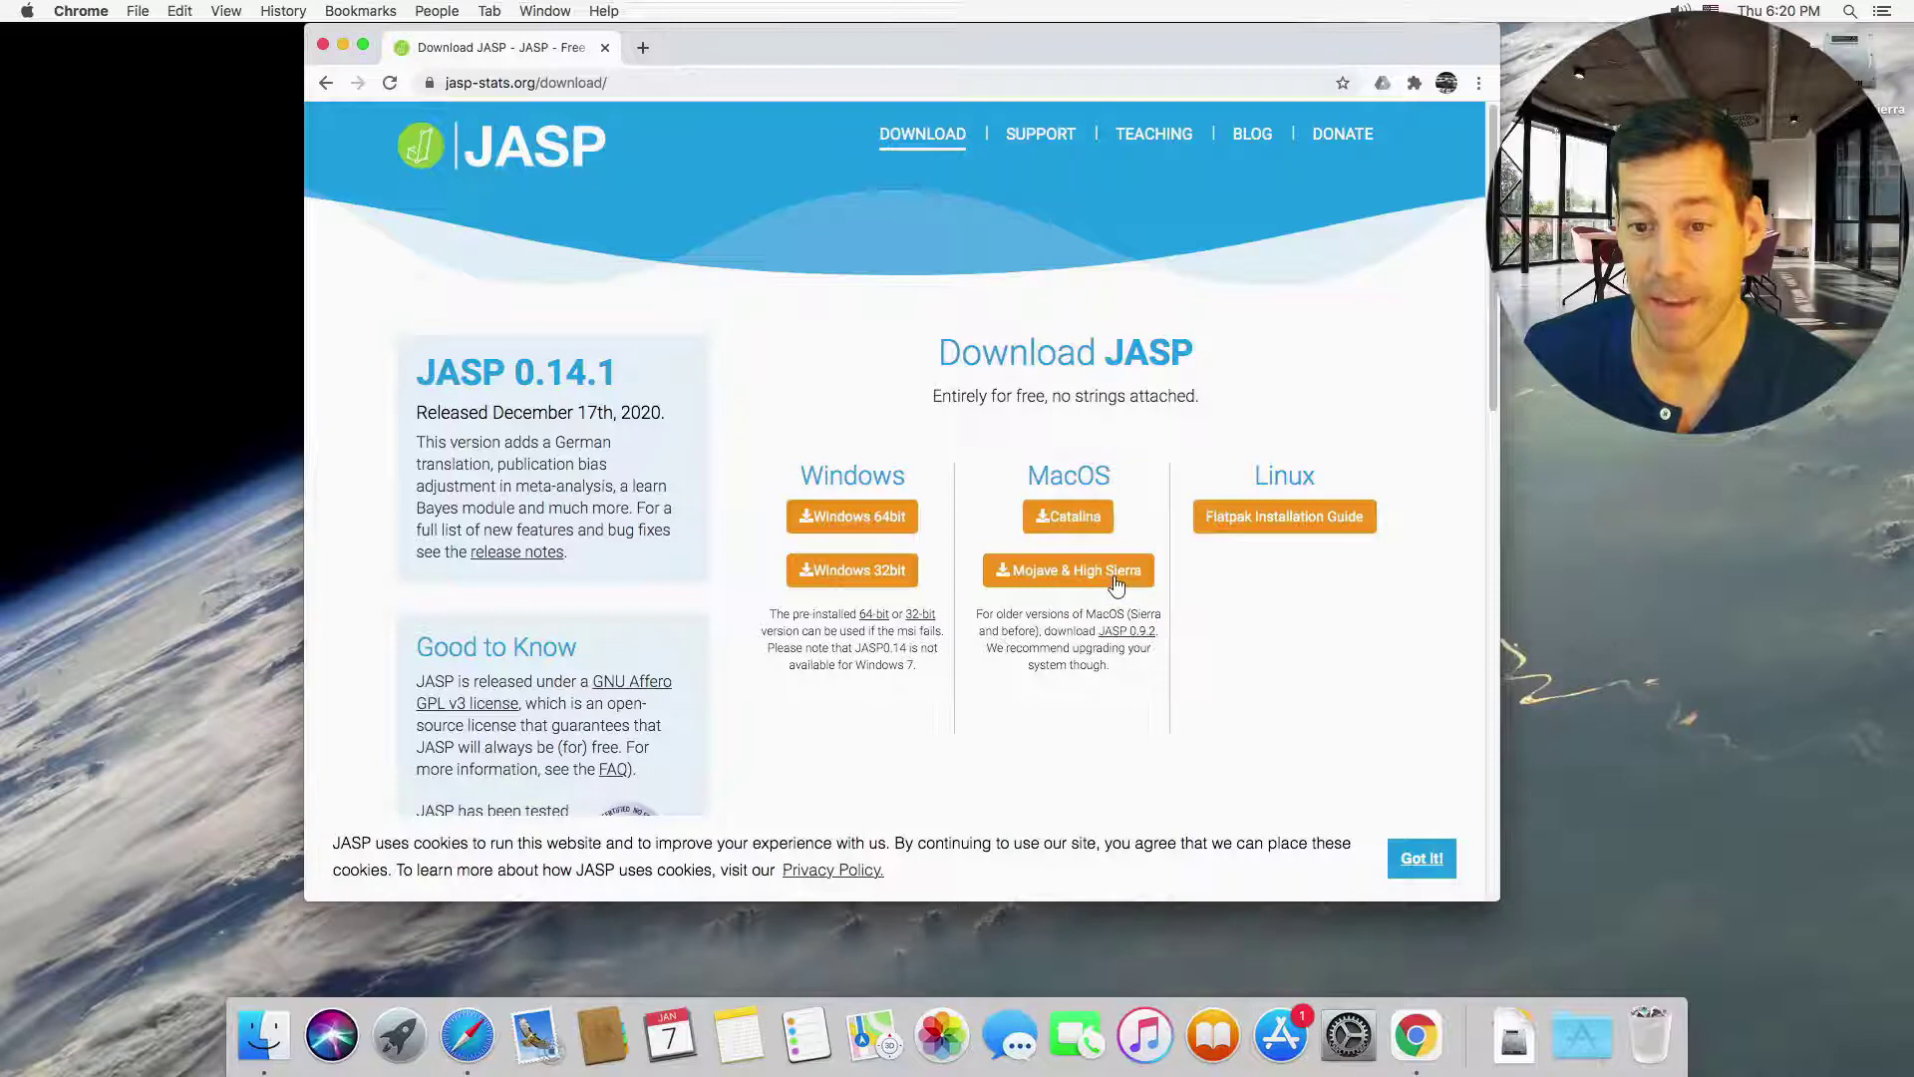
key(super+Tab)
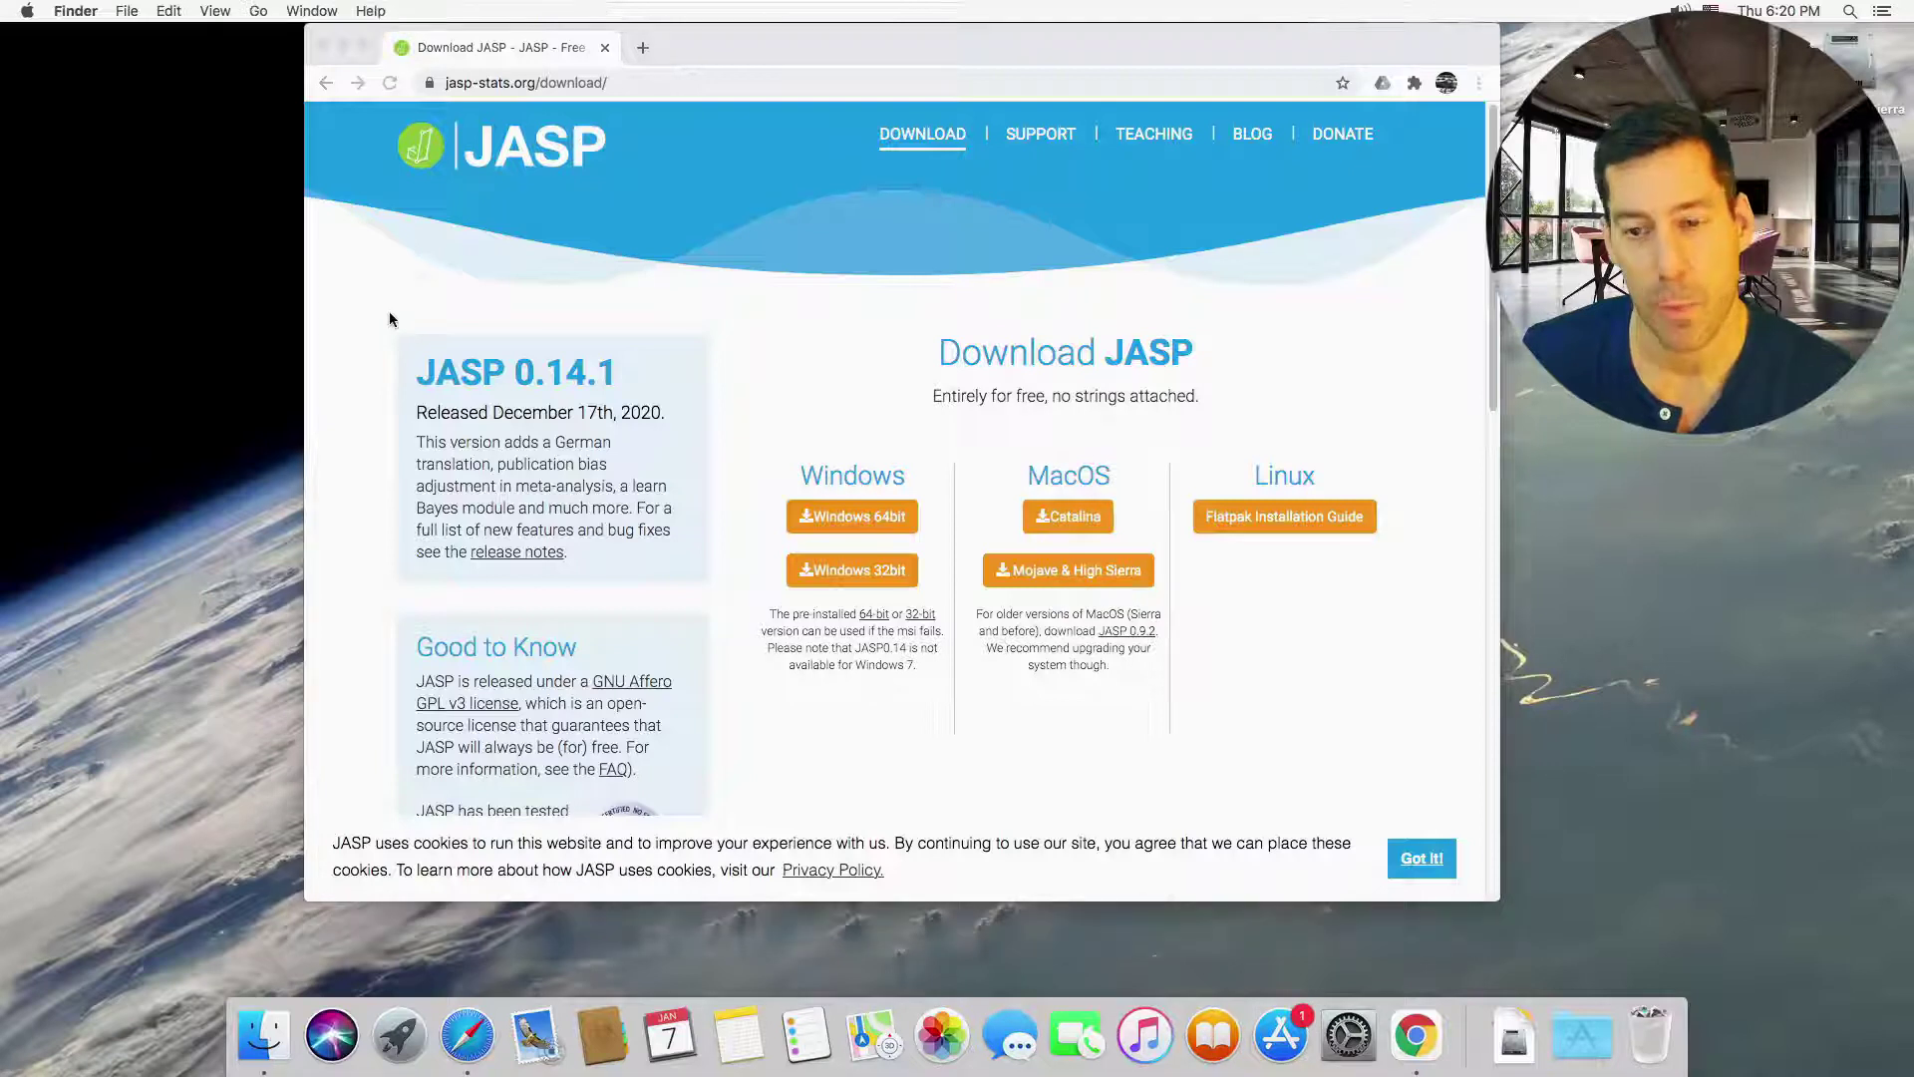
click(27, 12)
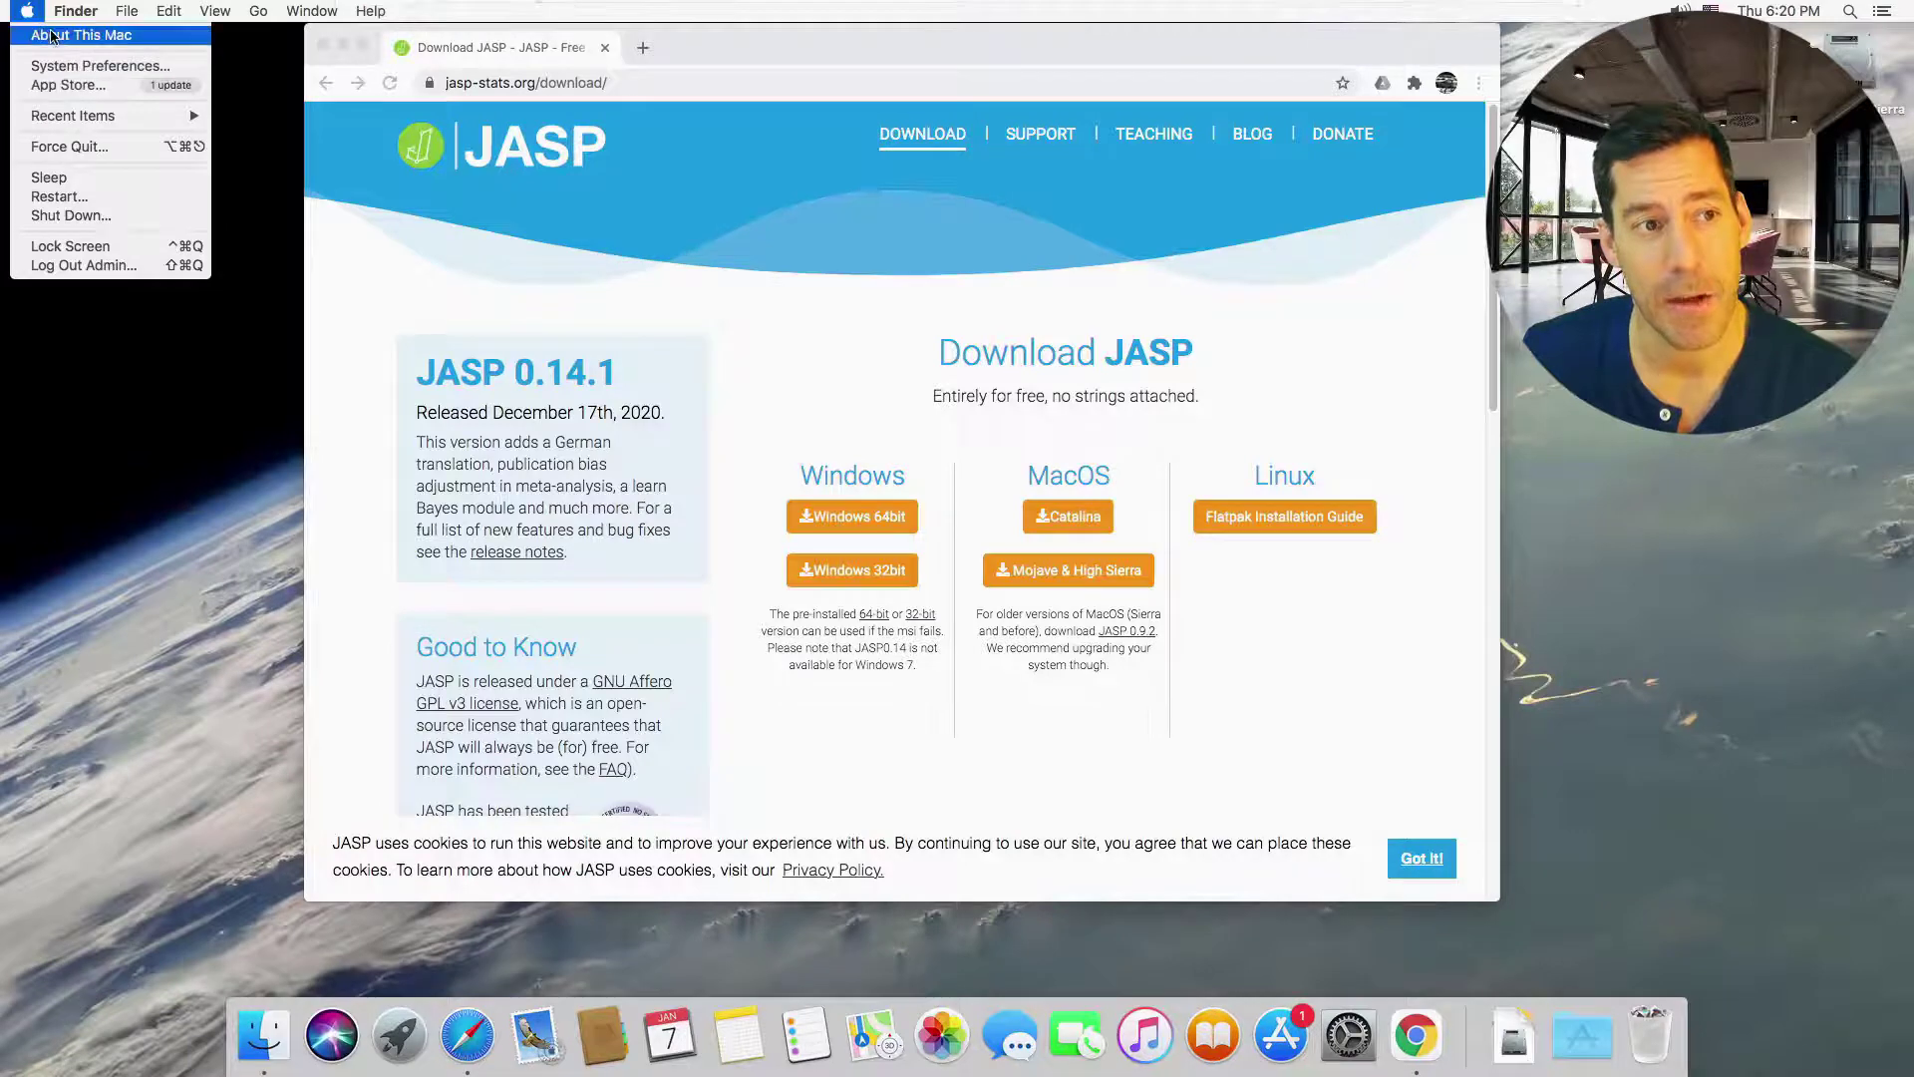
click(52, 36)
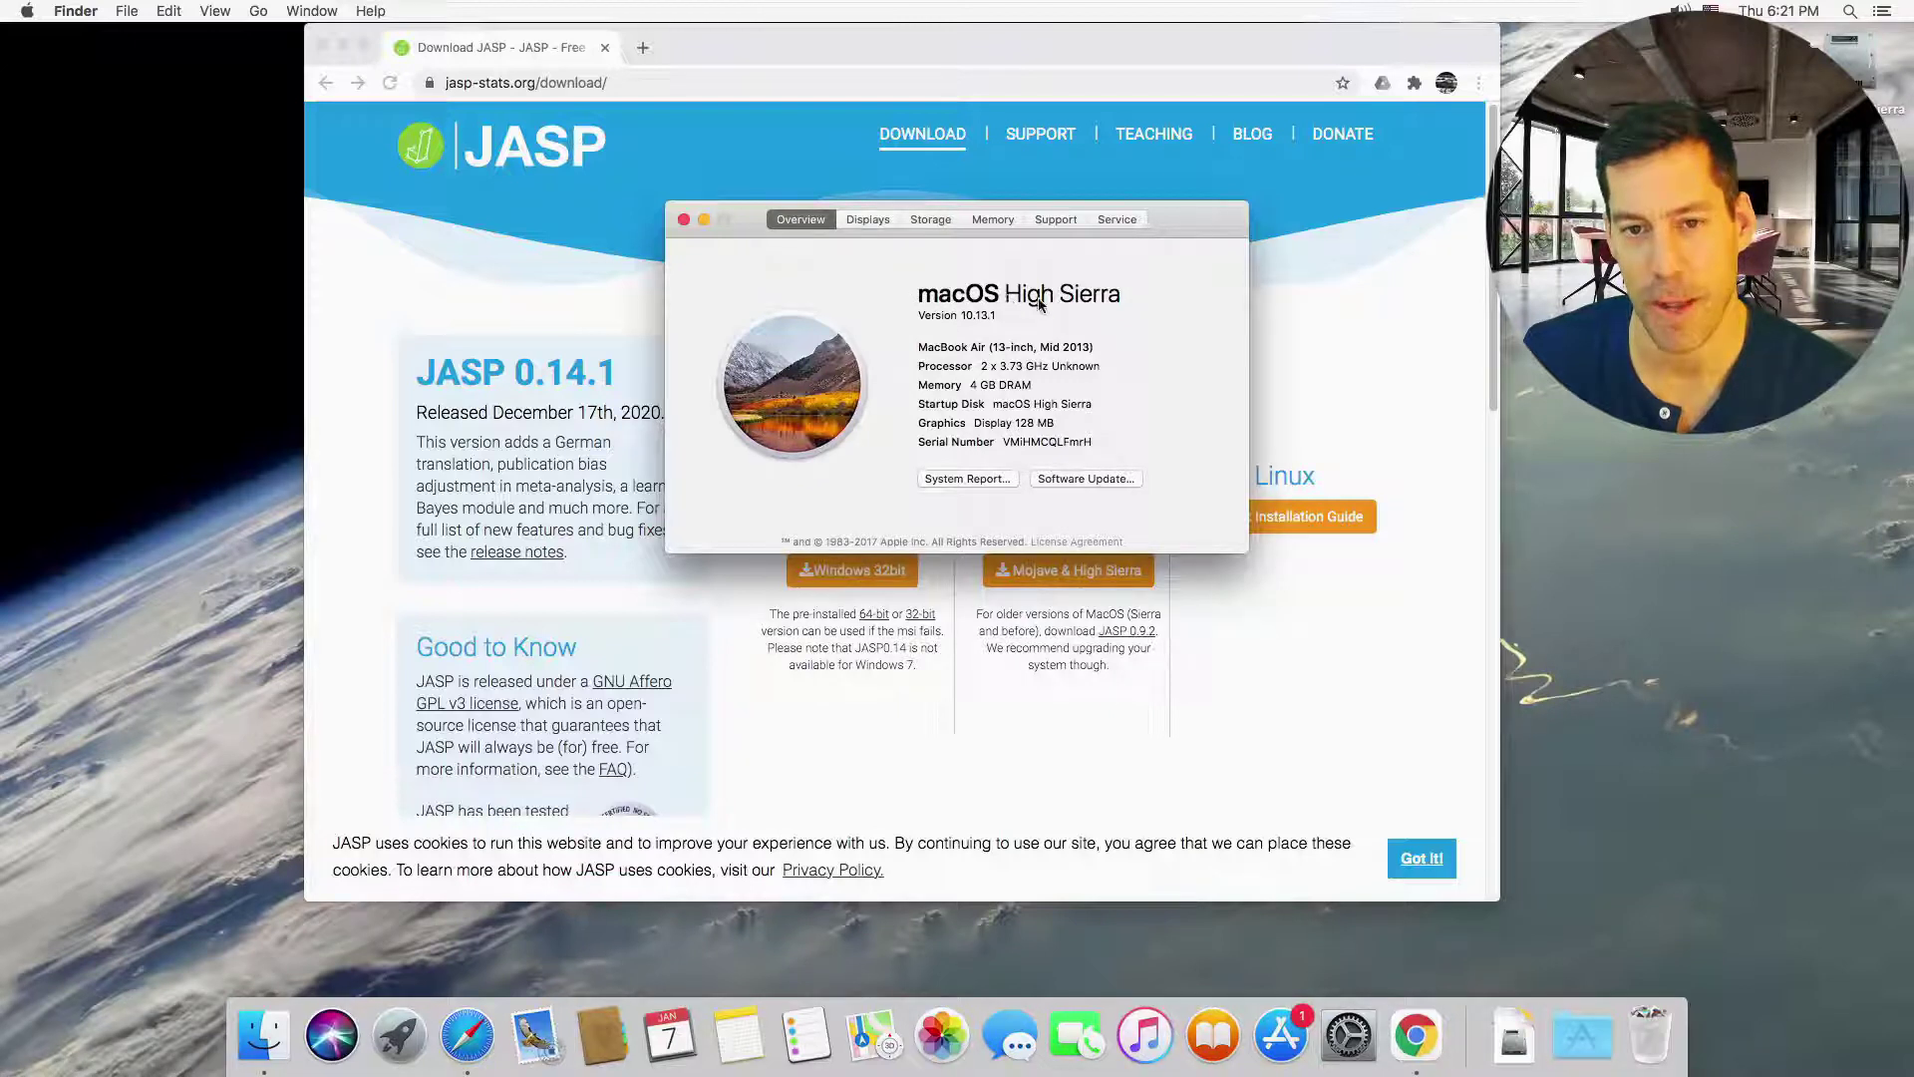
click(684, 220)
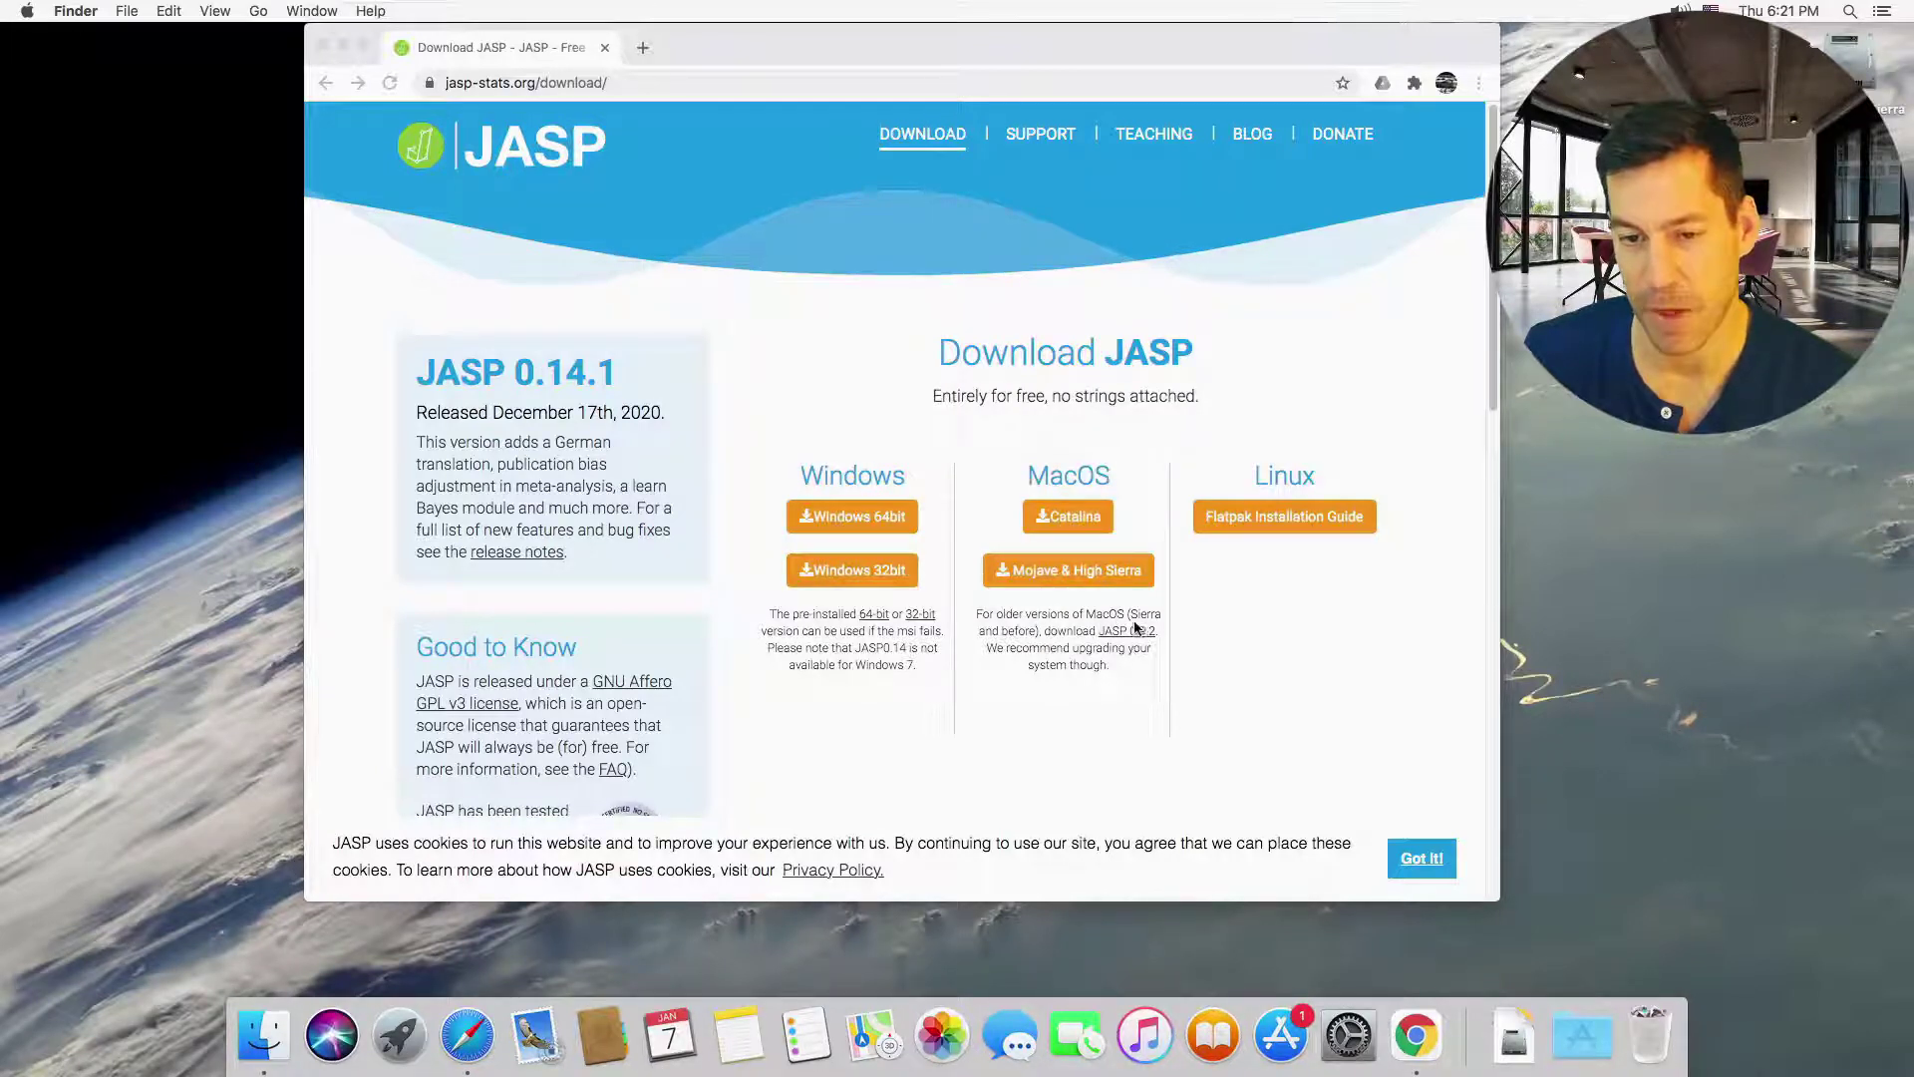
- Download the Mojave & High Sierra macOS build of JASP 0.14.1, then close the browser
click(1081, 571)
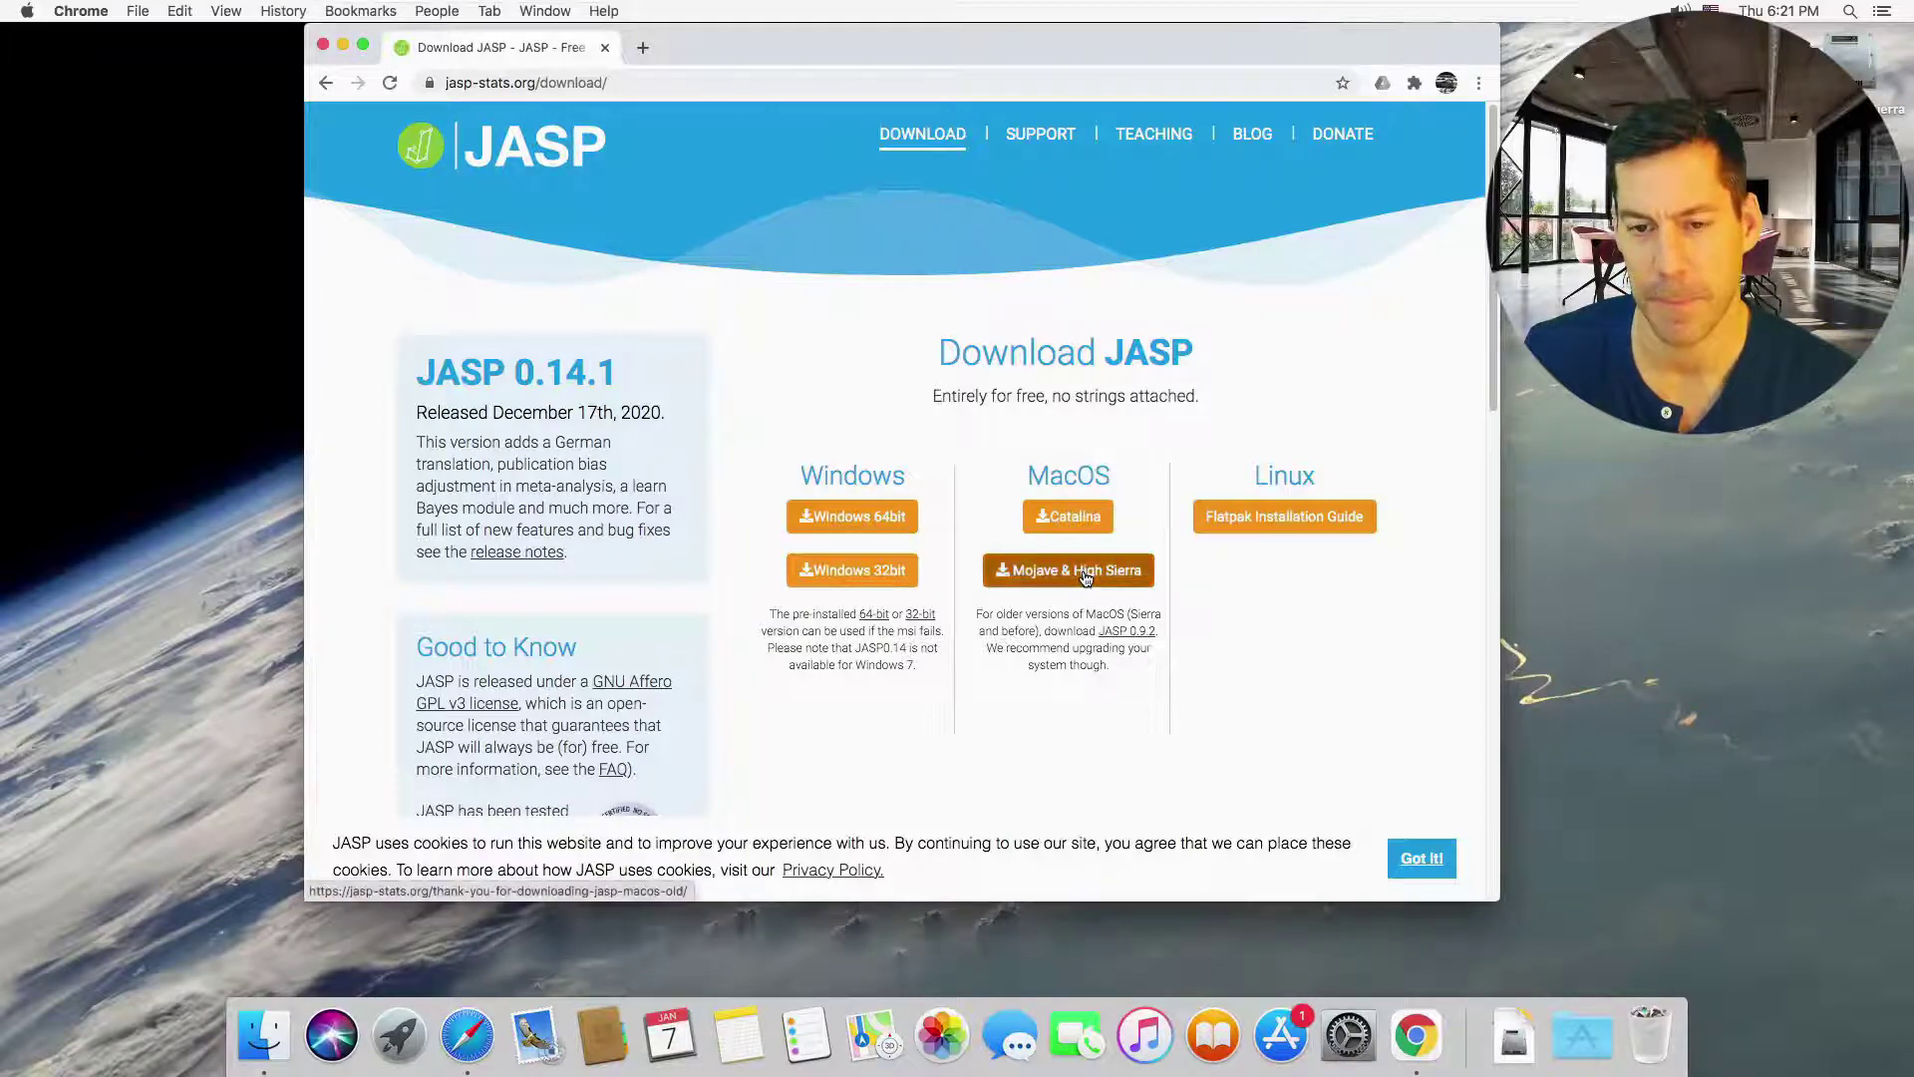
click(1085, 574)
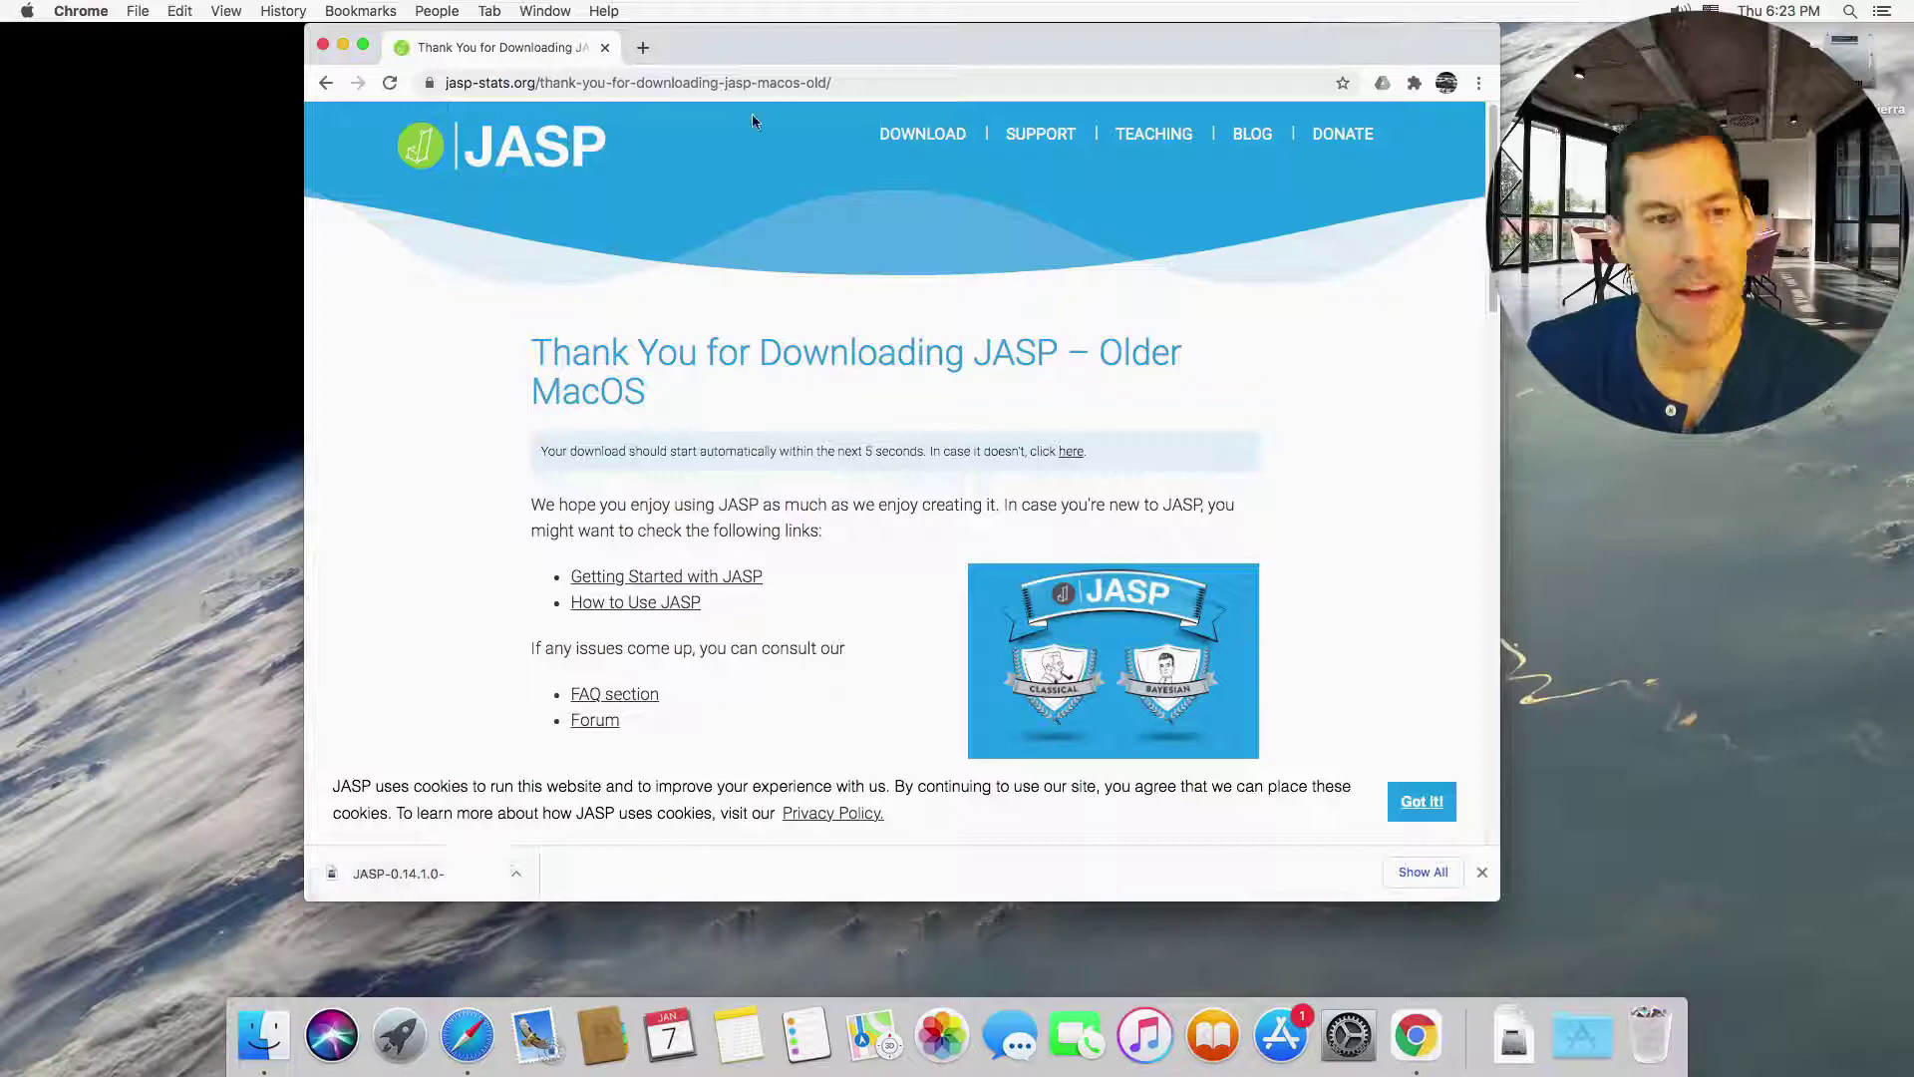
click(323, 46)
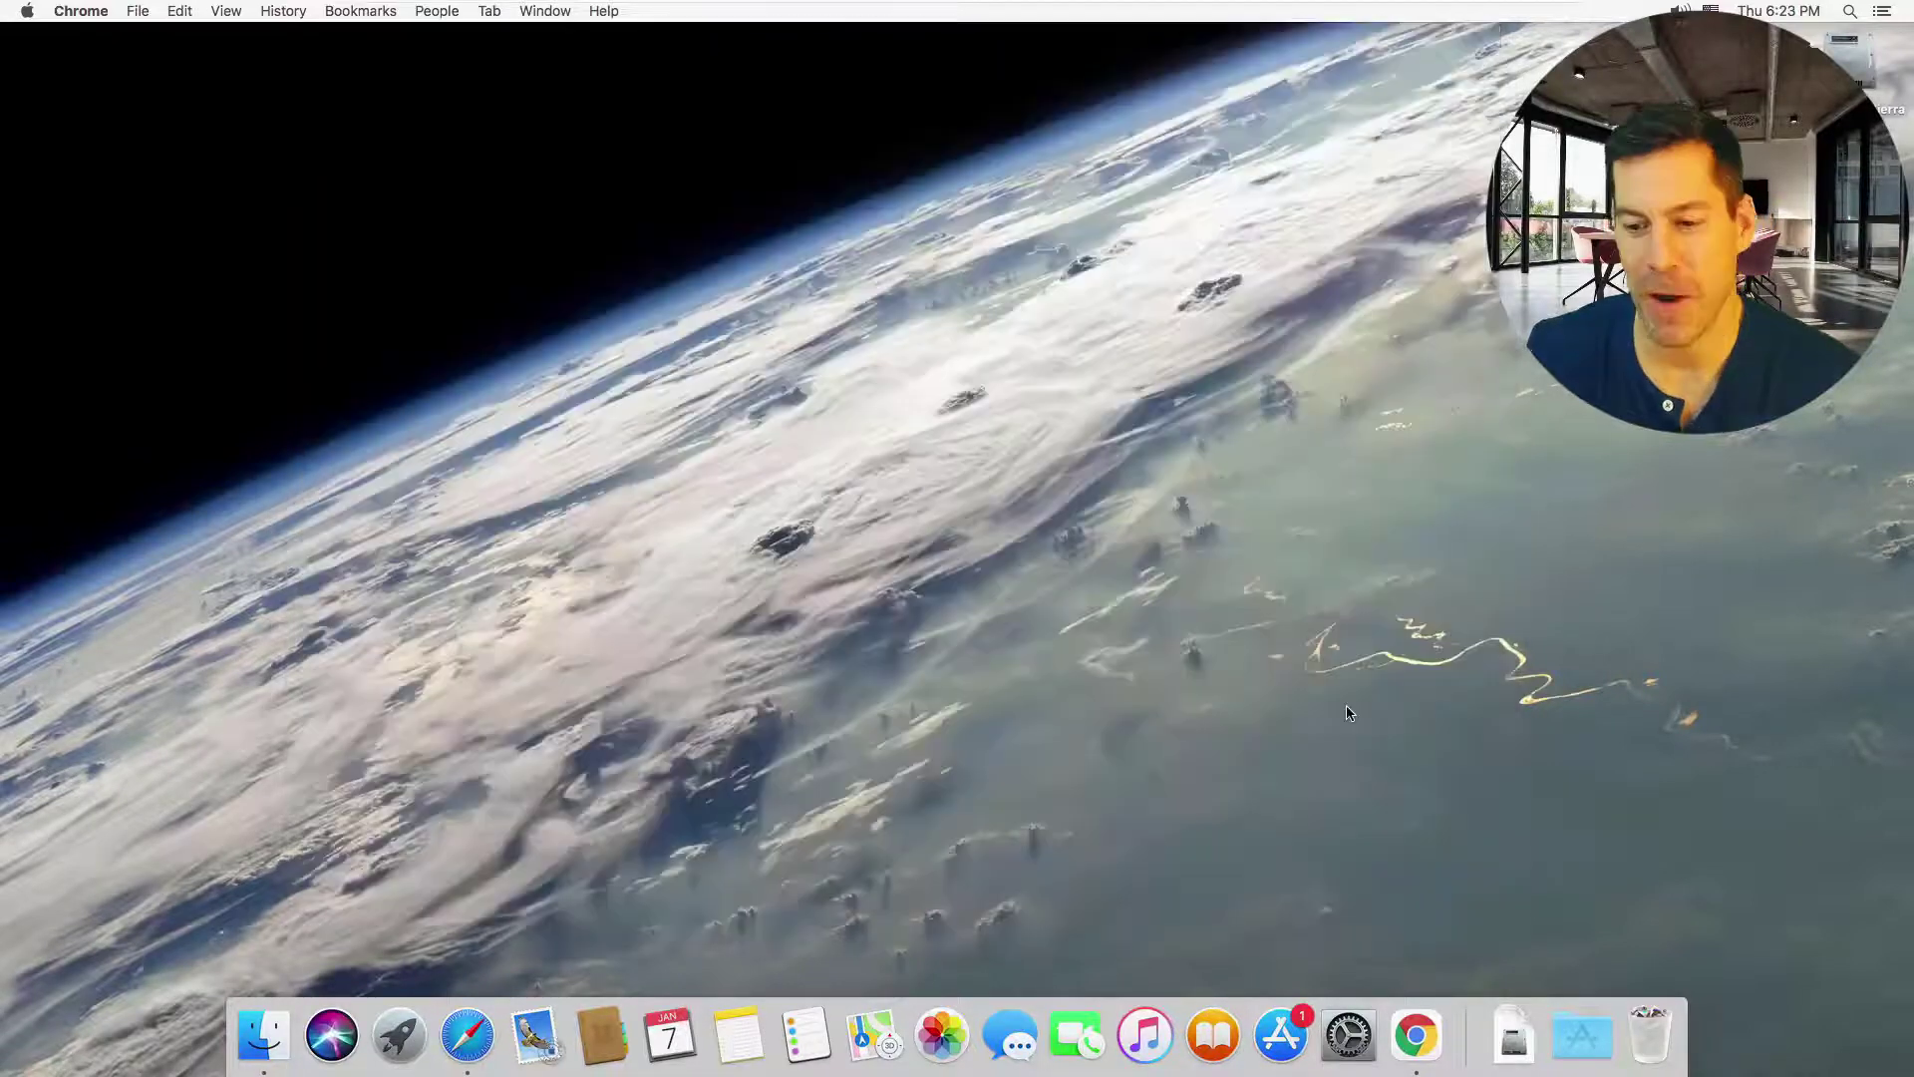
- Open JASP-0.14.1.0-preCatalina.dmg from Downloads and drag JASP into Applications
click(1511, 1037)
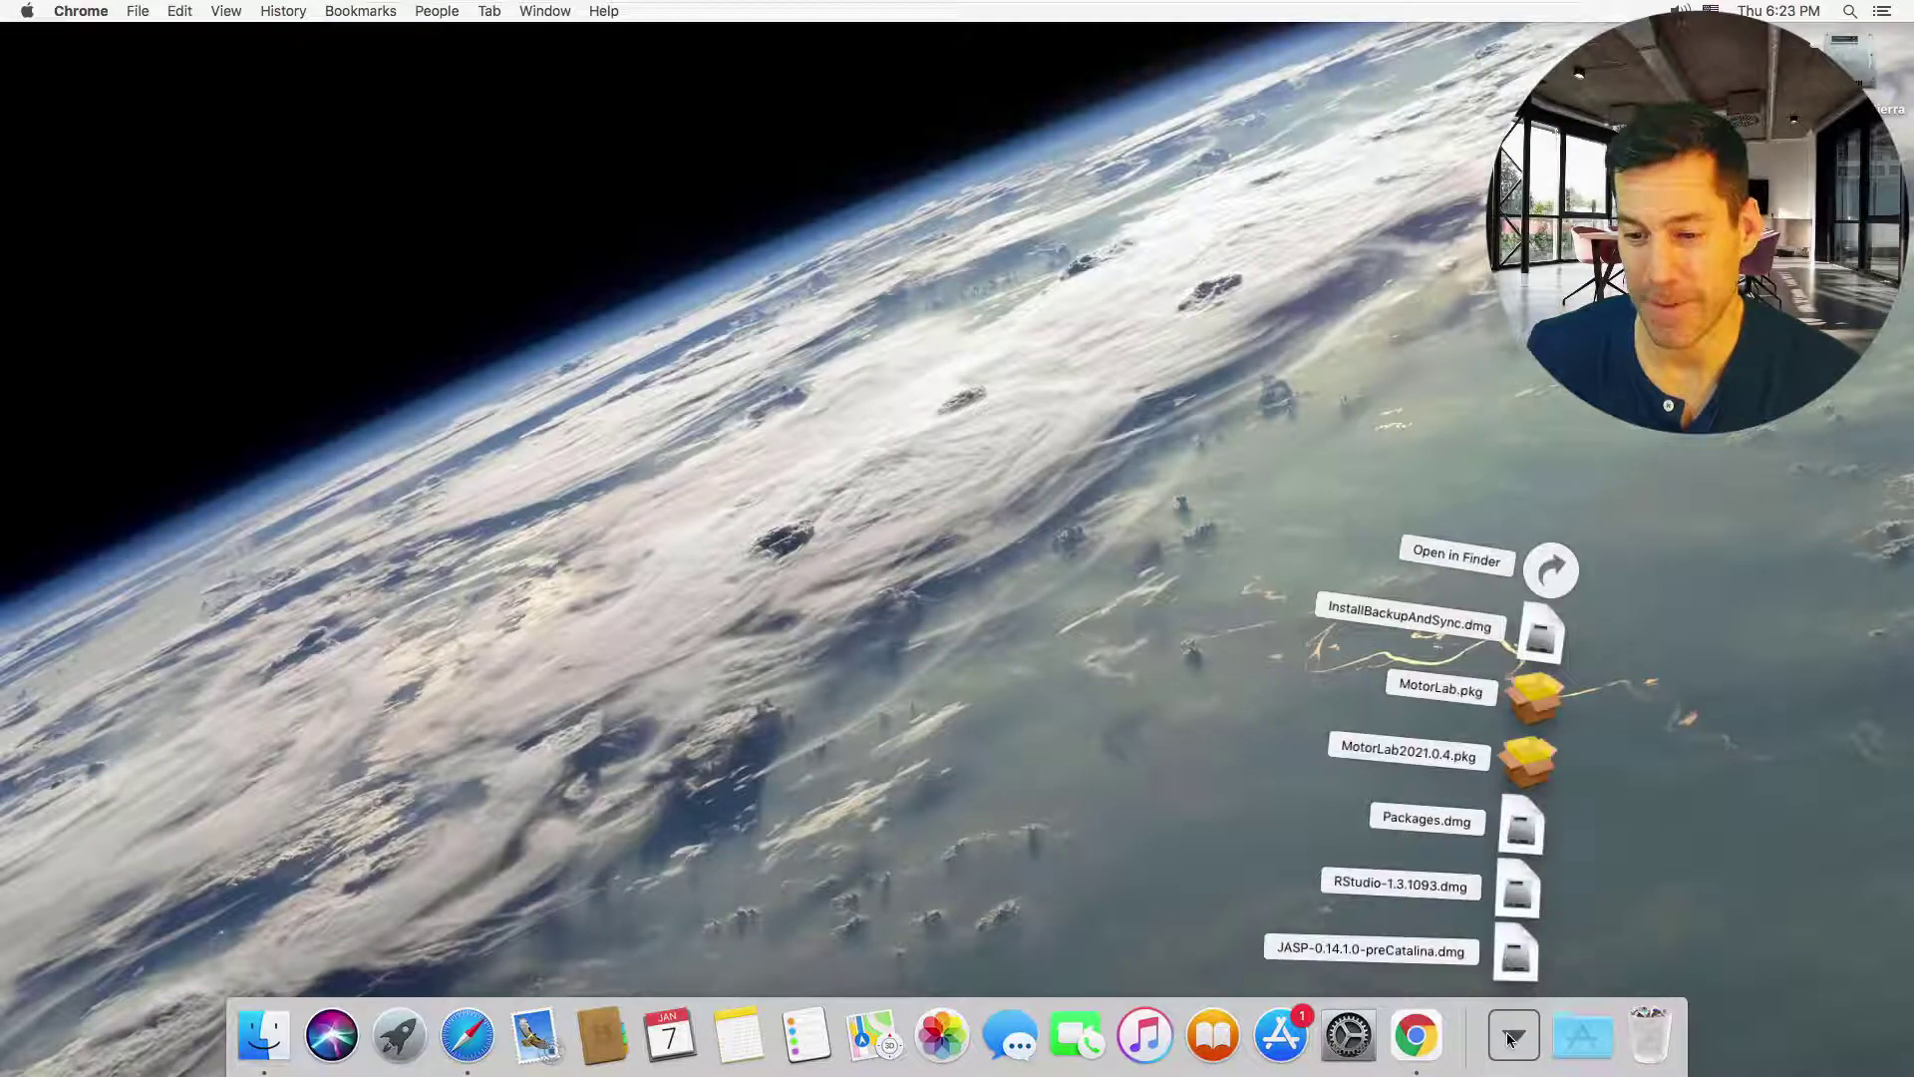
click(1514, 957)
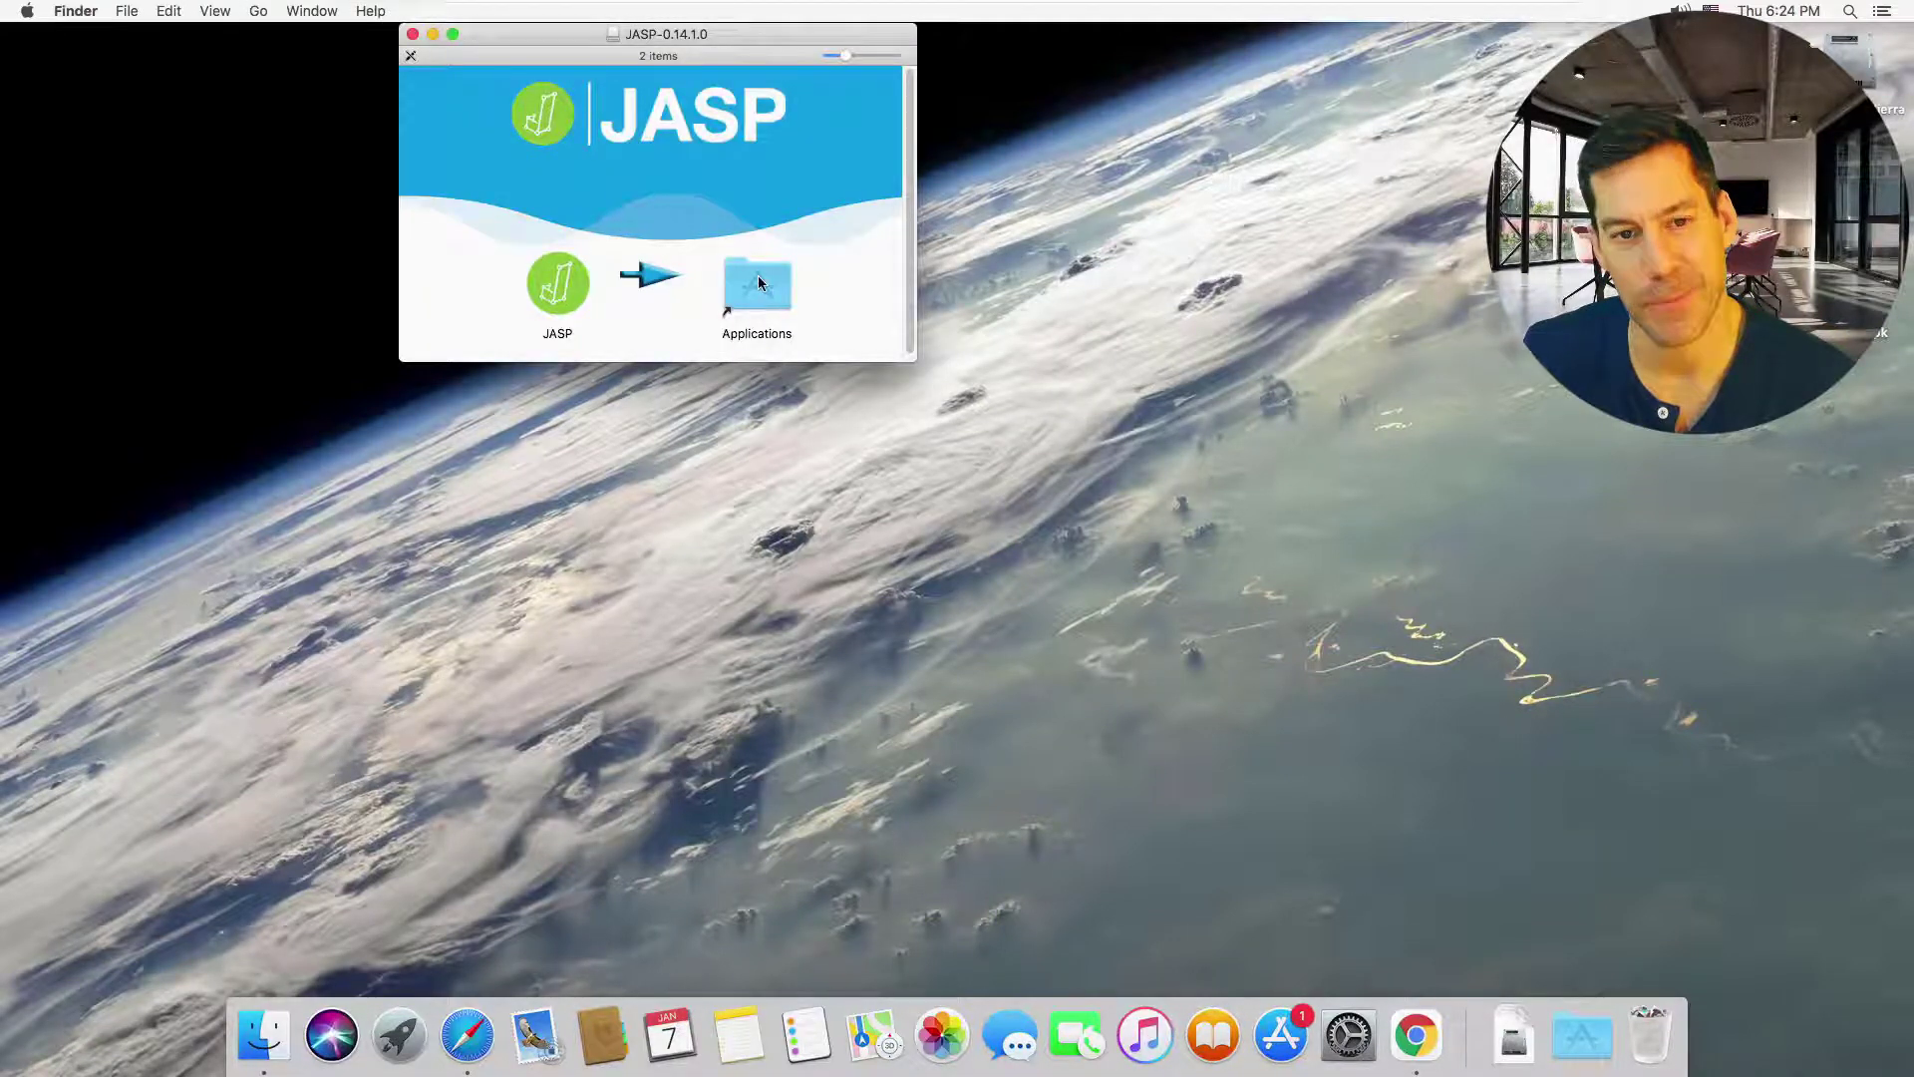
drag(556, 283, 773, 281)
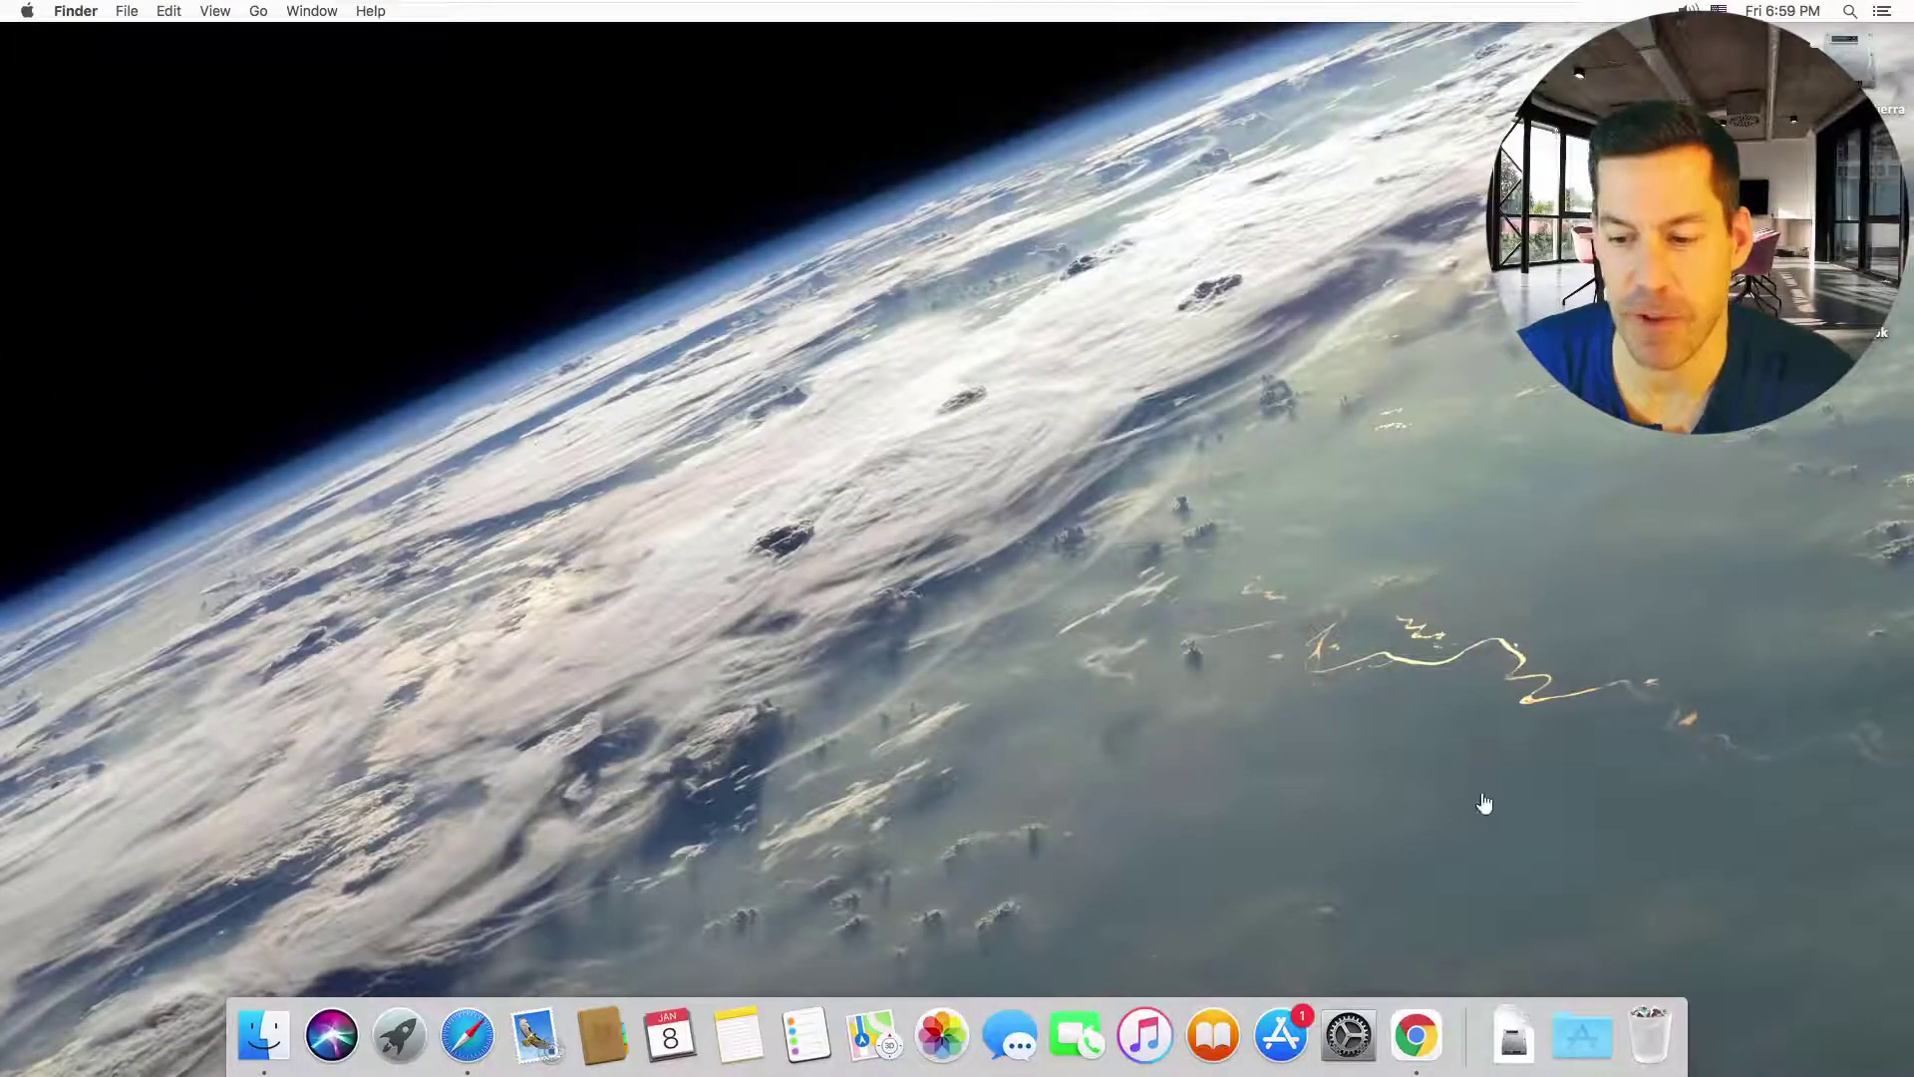
click(1572, 1034)
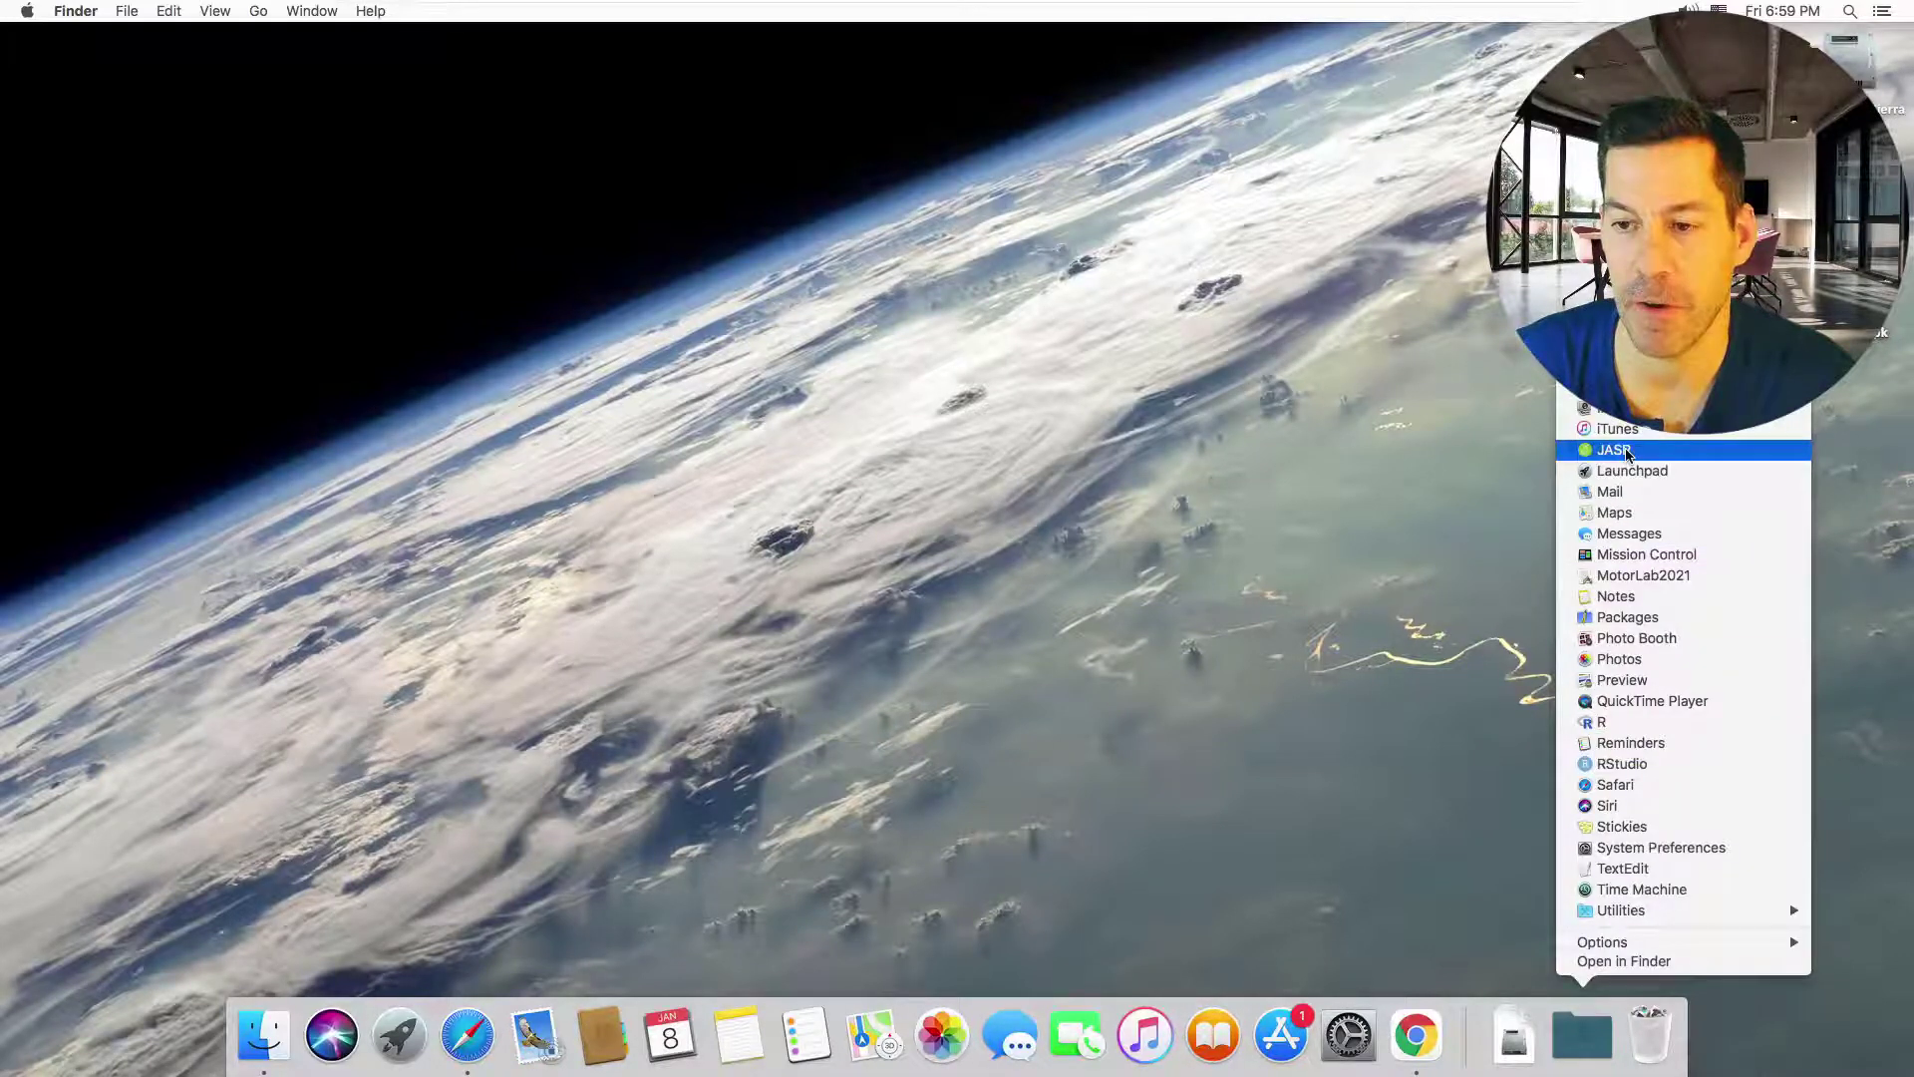
click(1278, 550)
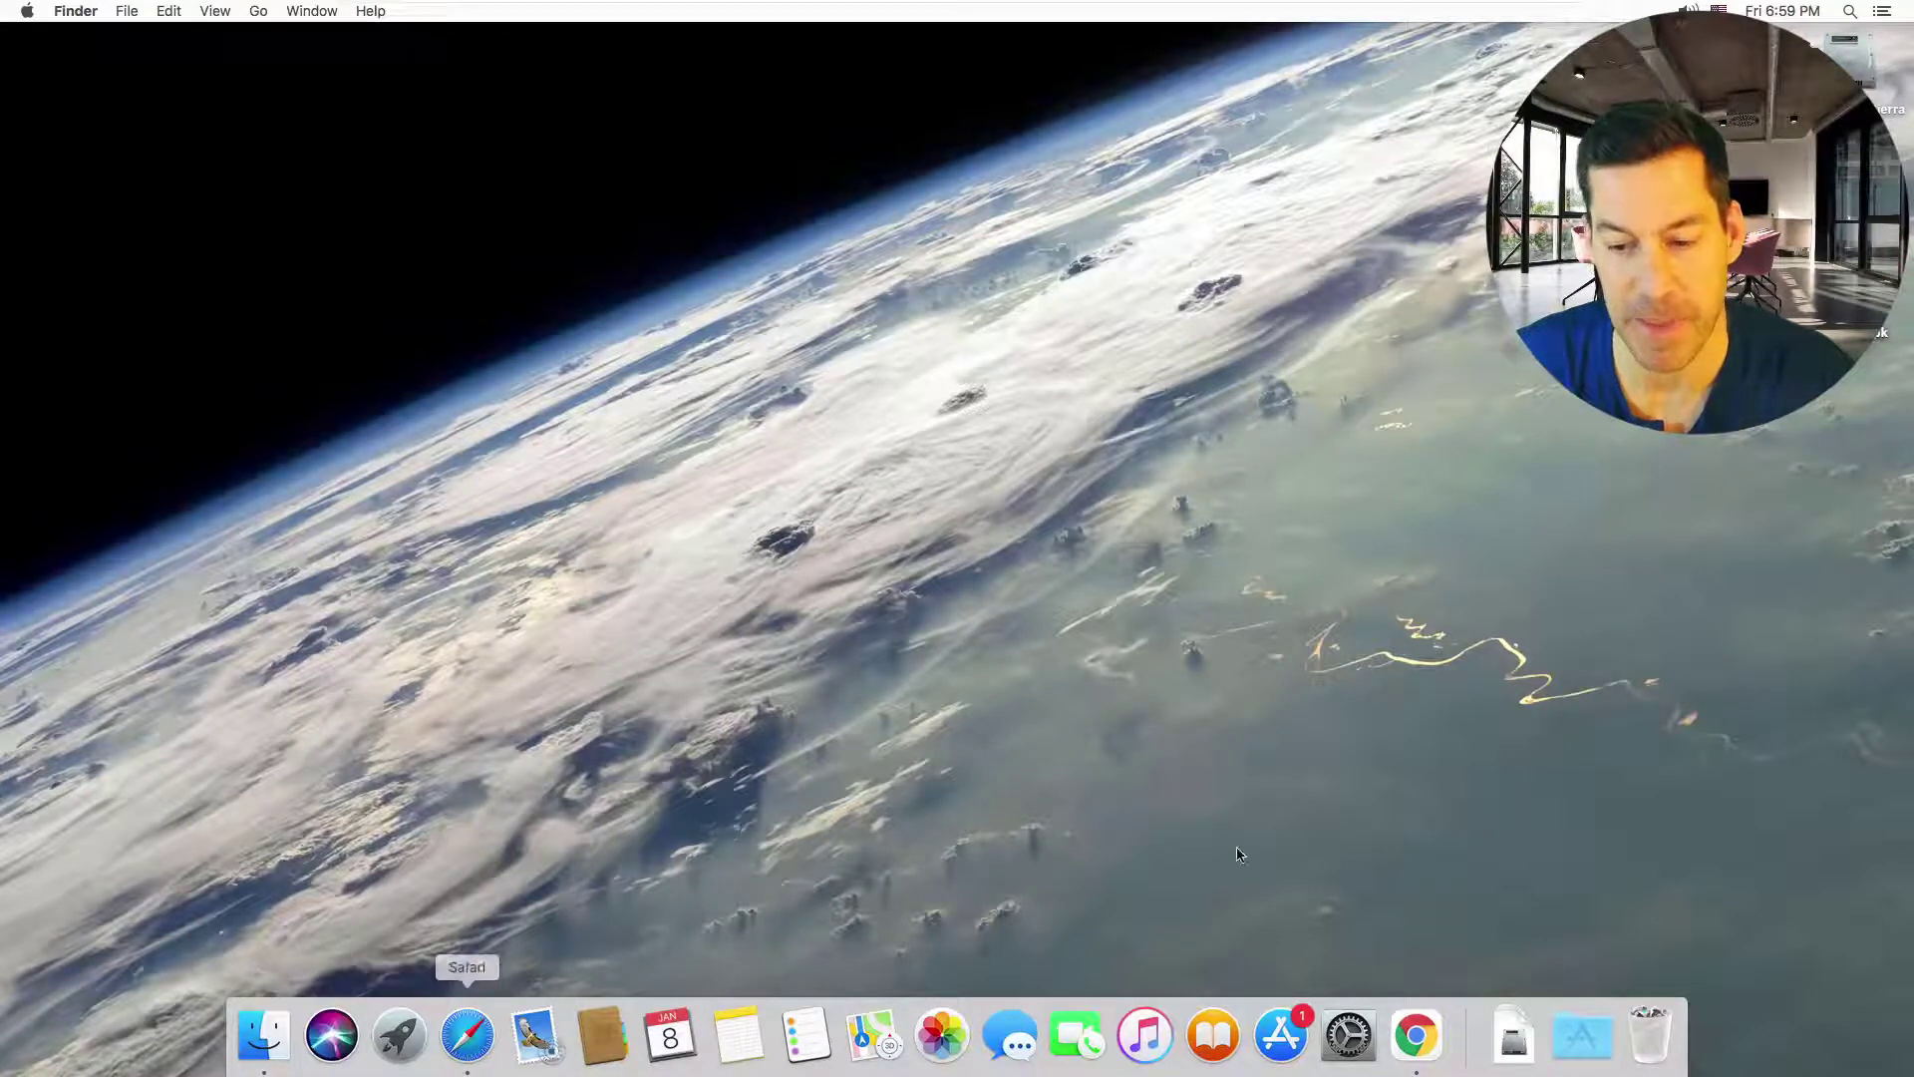
click(1582, 1037)
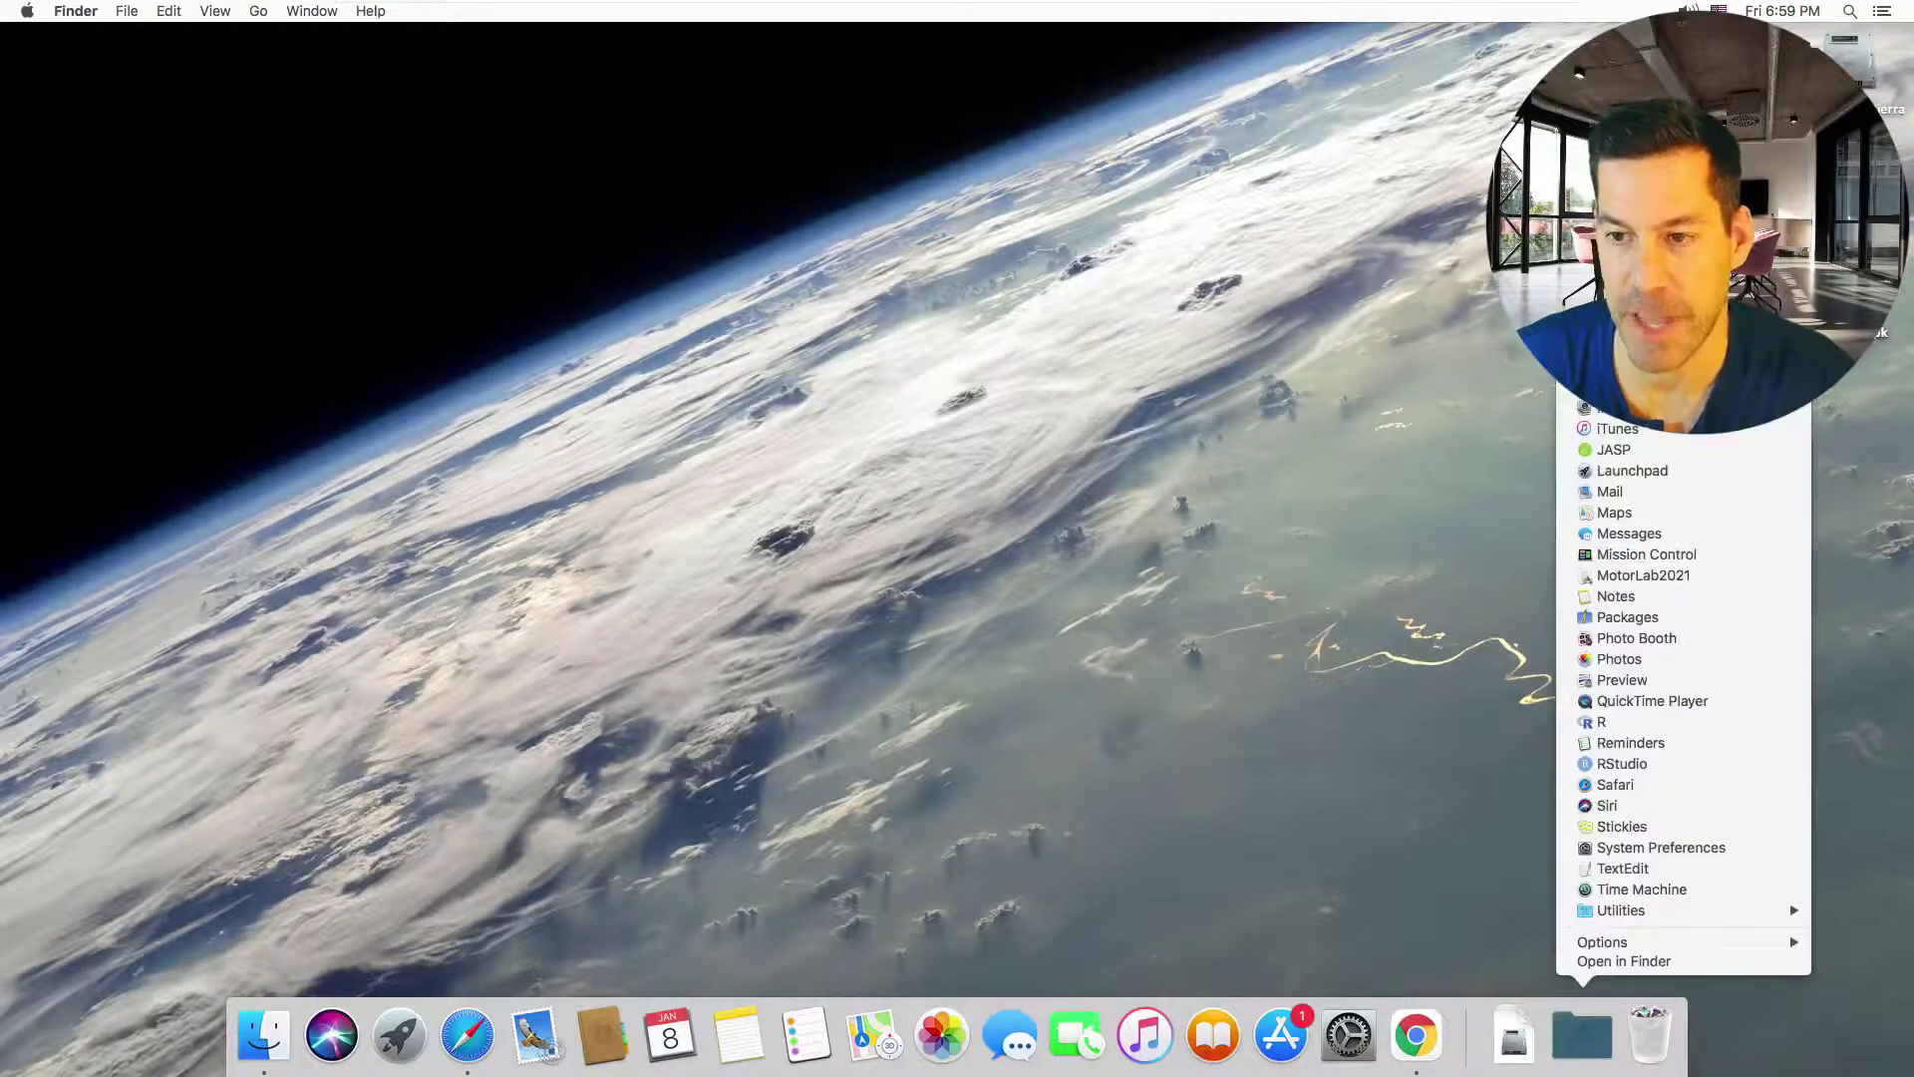